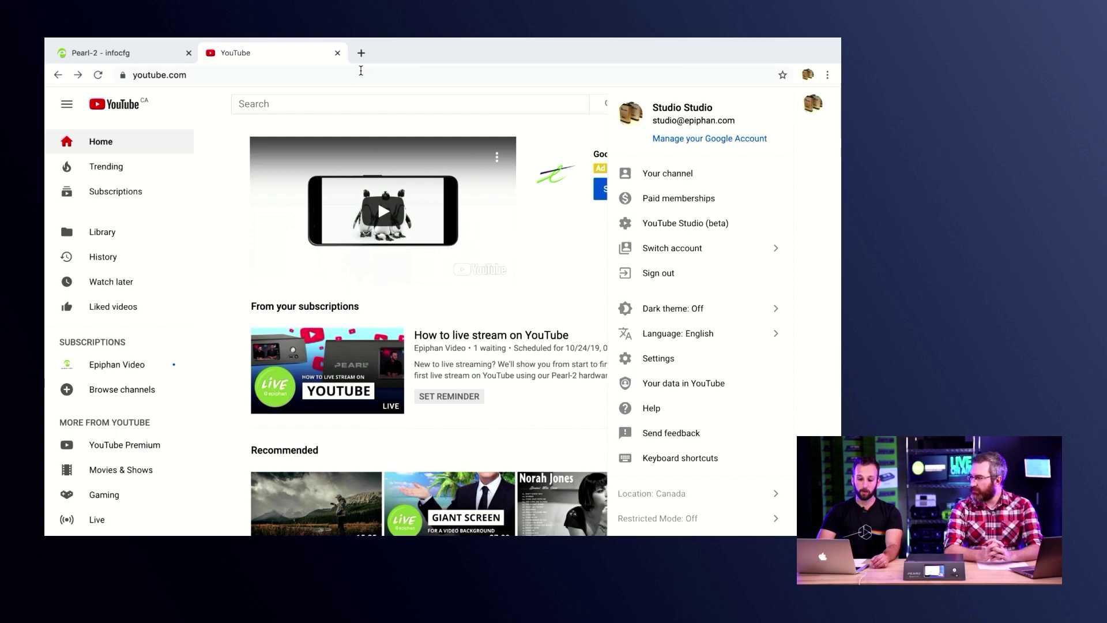
Load the channel's /features page to confirm live streaming is enabled.
click(361, 71)
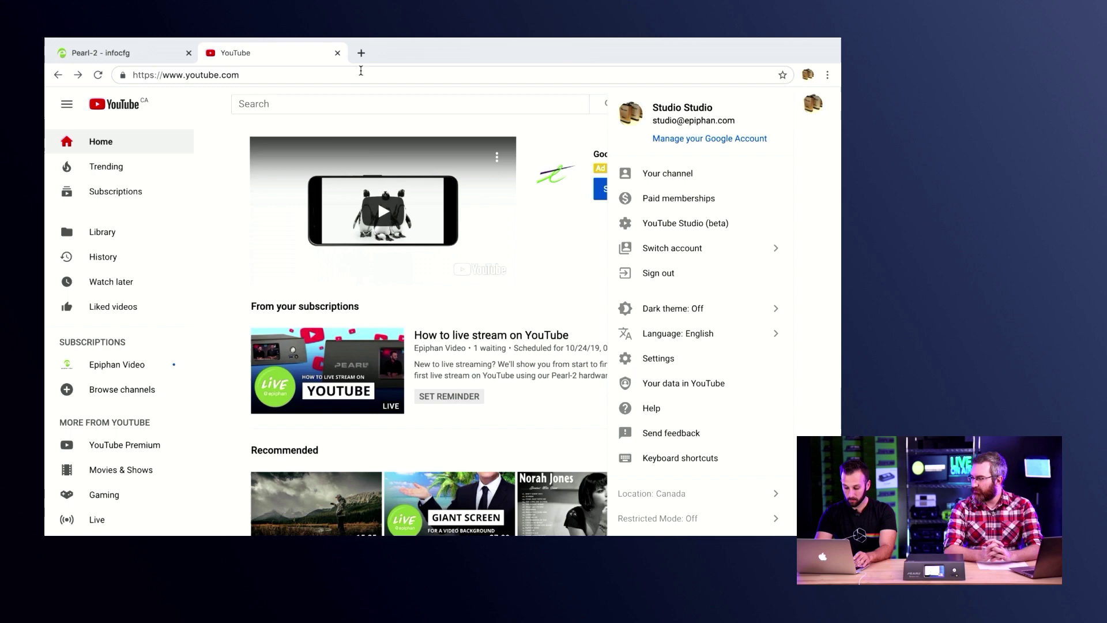
text(/features)
key(Return)
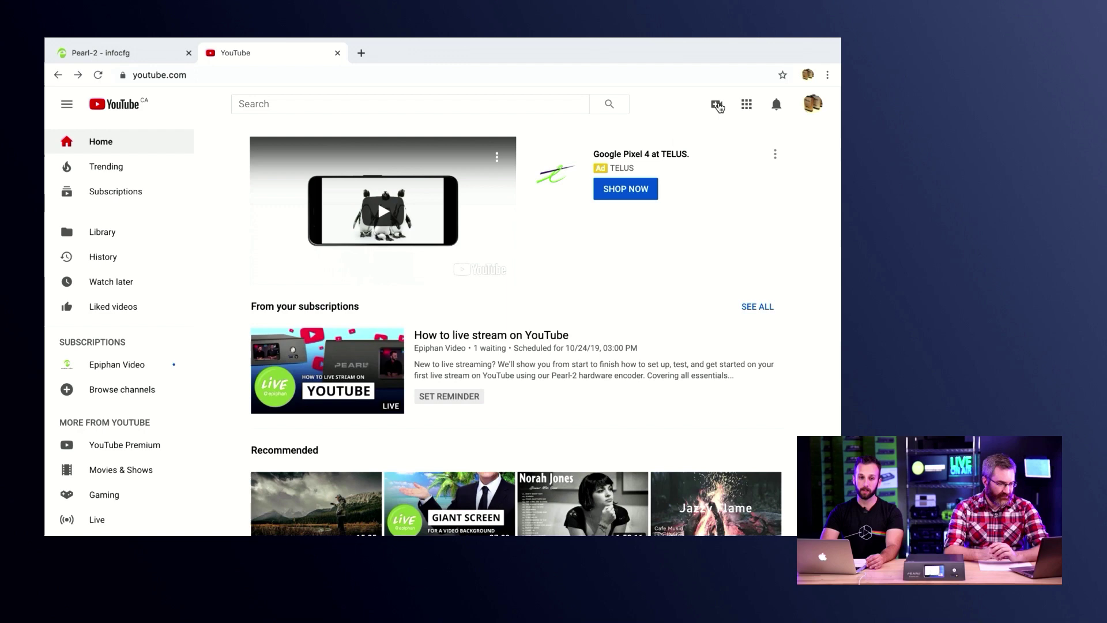
Choose Go live from the Create menu to reach the Live streaming page.
click(718, 105)
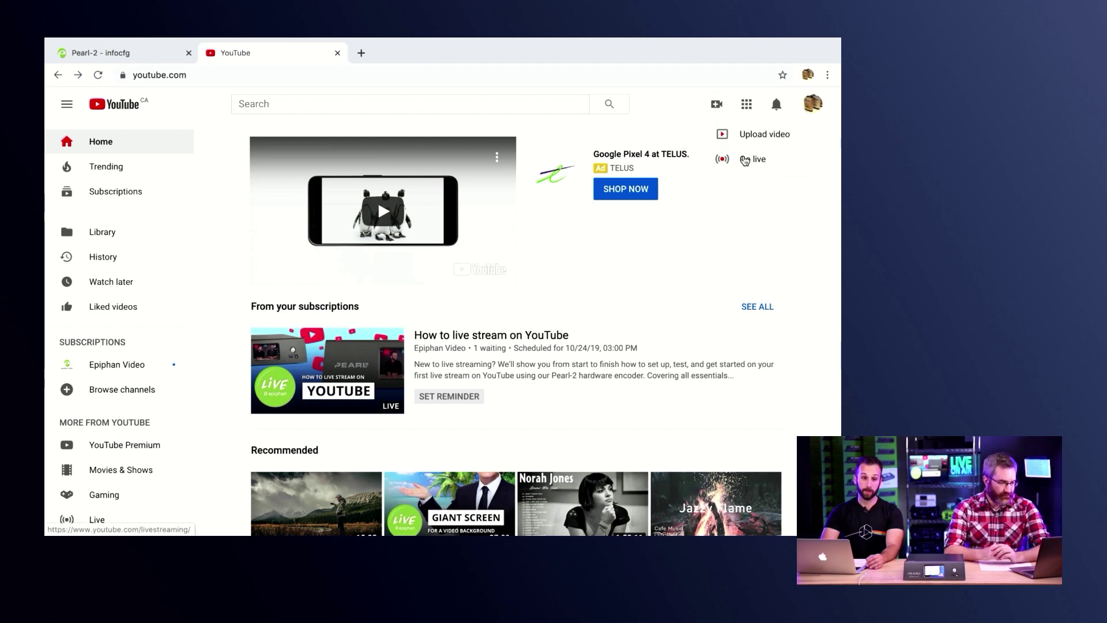
click(744, 159)
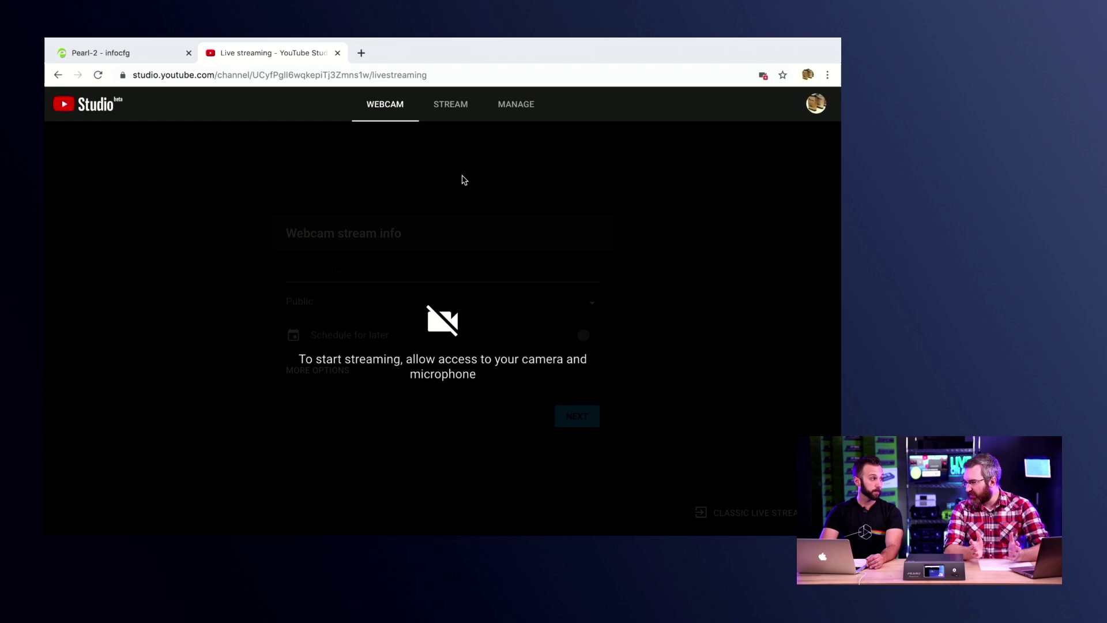
Switch to Stream, title it 'stream to youtorbz', add a description, and create the stream.
click(459, 111)
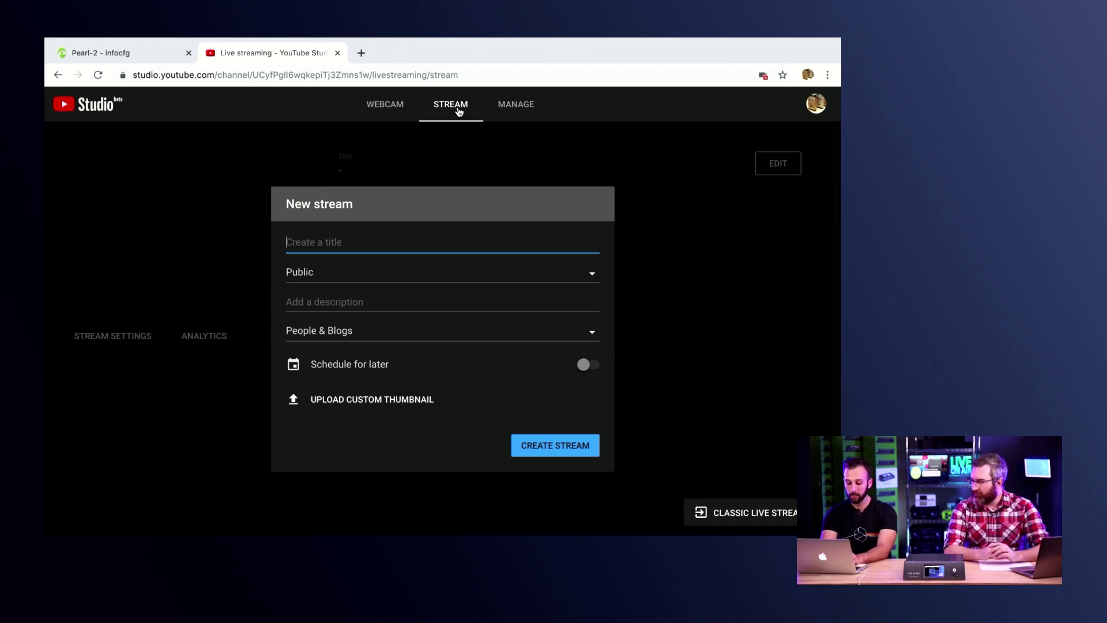
text(stream to youtorbz)
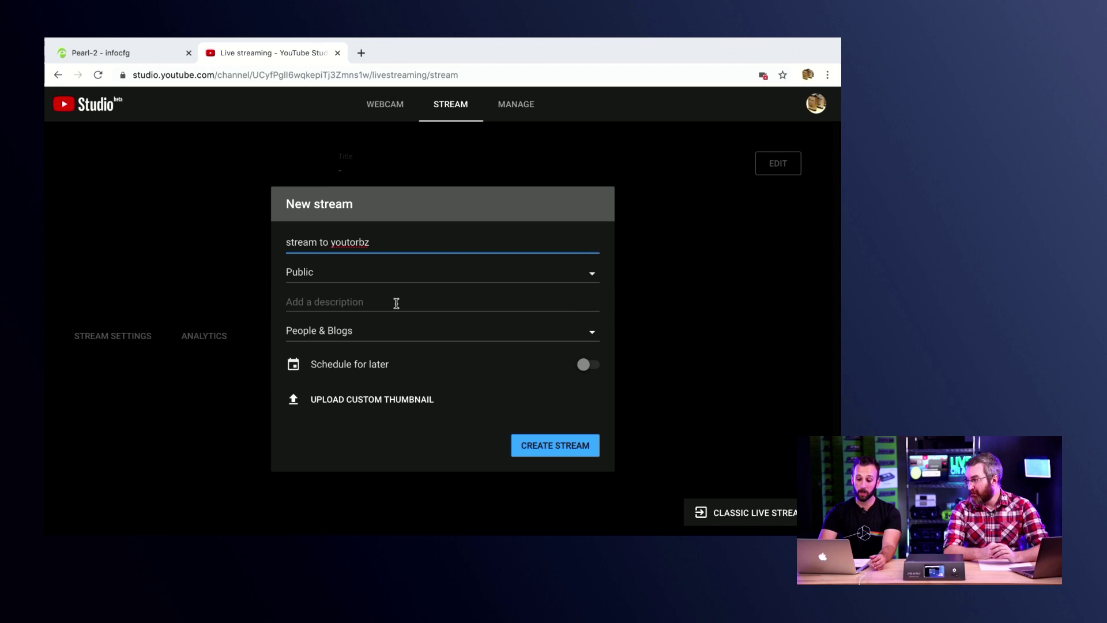
click(396, 303)
text(this is fun)
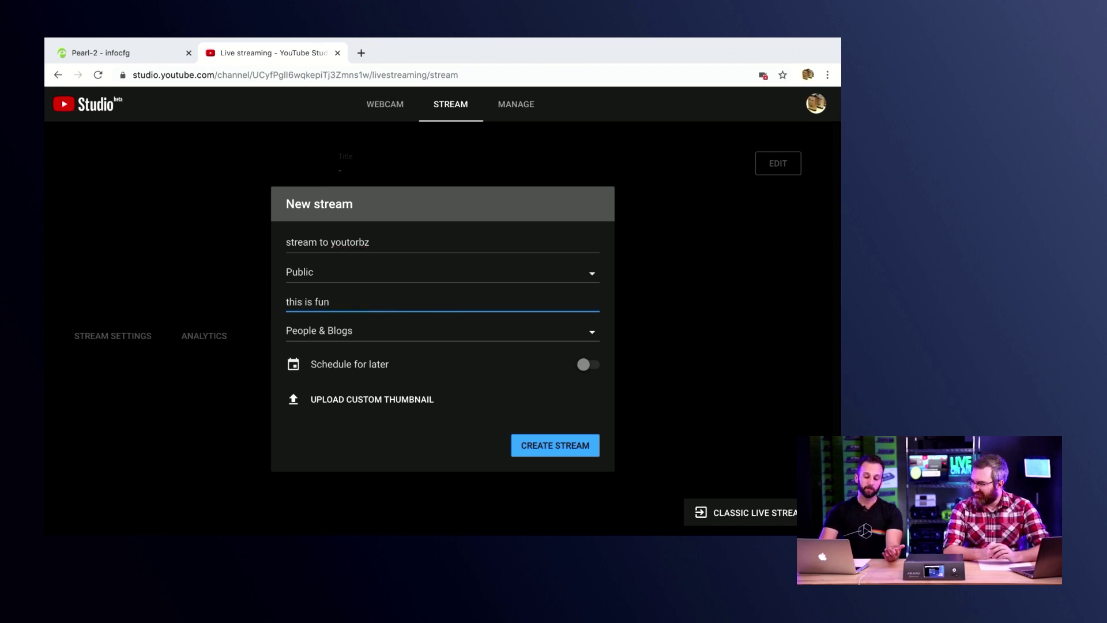
click(566, 446)
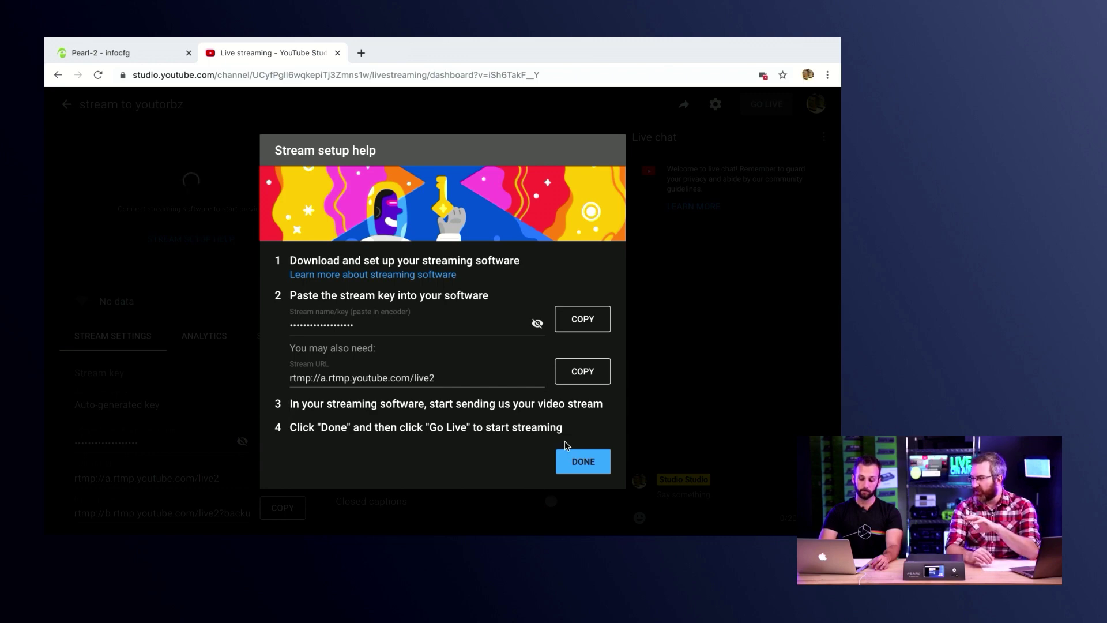
Close the setup help to reveal the stream dashboard with its auto-generated stream key.
click(575, 462)
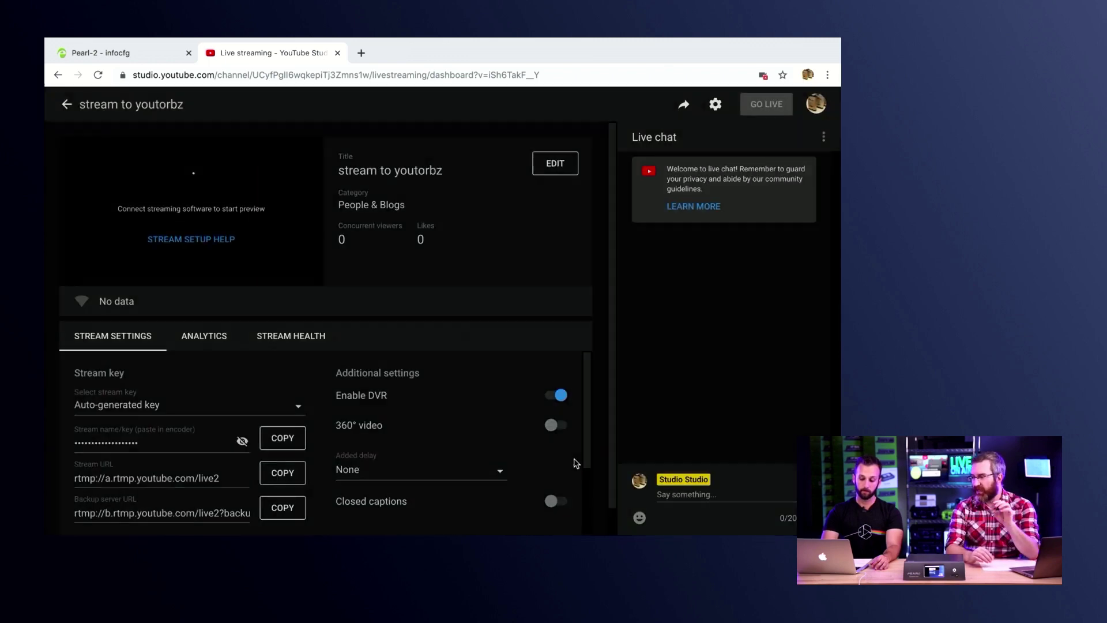
Open the Stream settings dialog on its Details page.
click(714, 106)
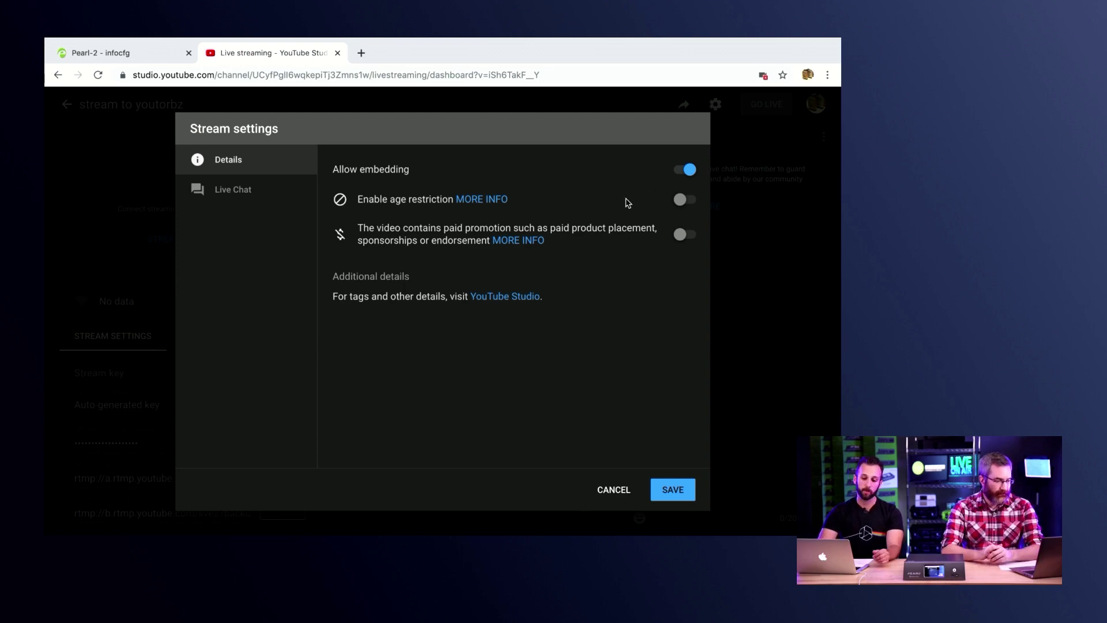
Review the live chat settings, then save and close the stream settings.
click(232, 194)
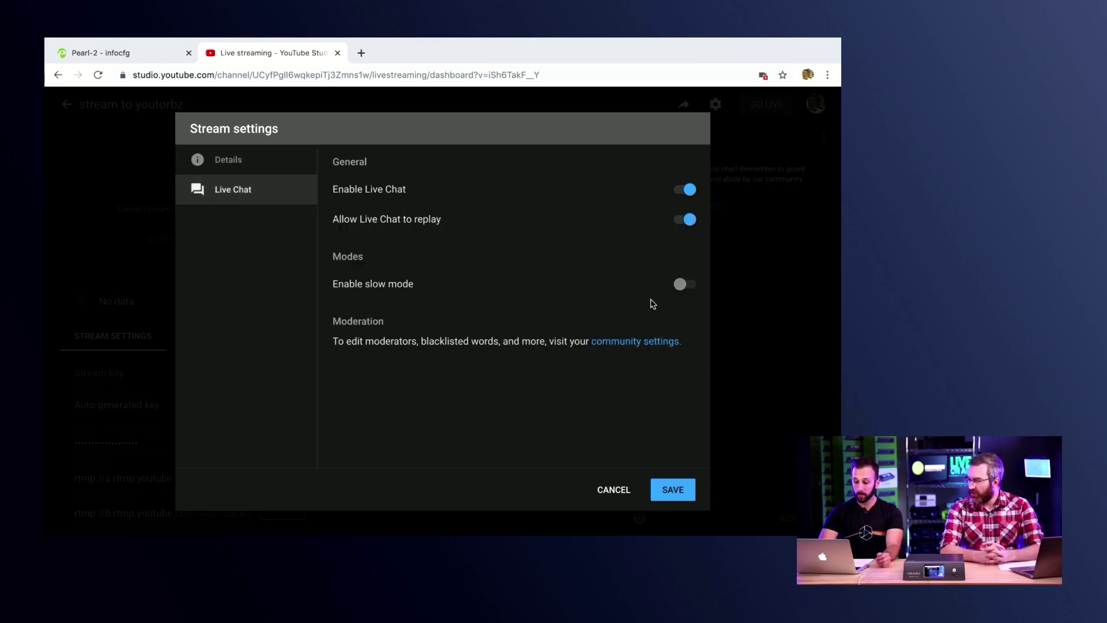
click(660, 489)
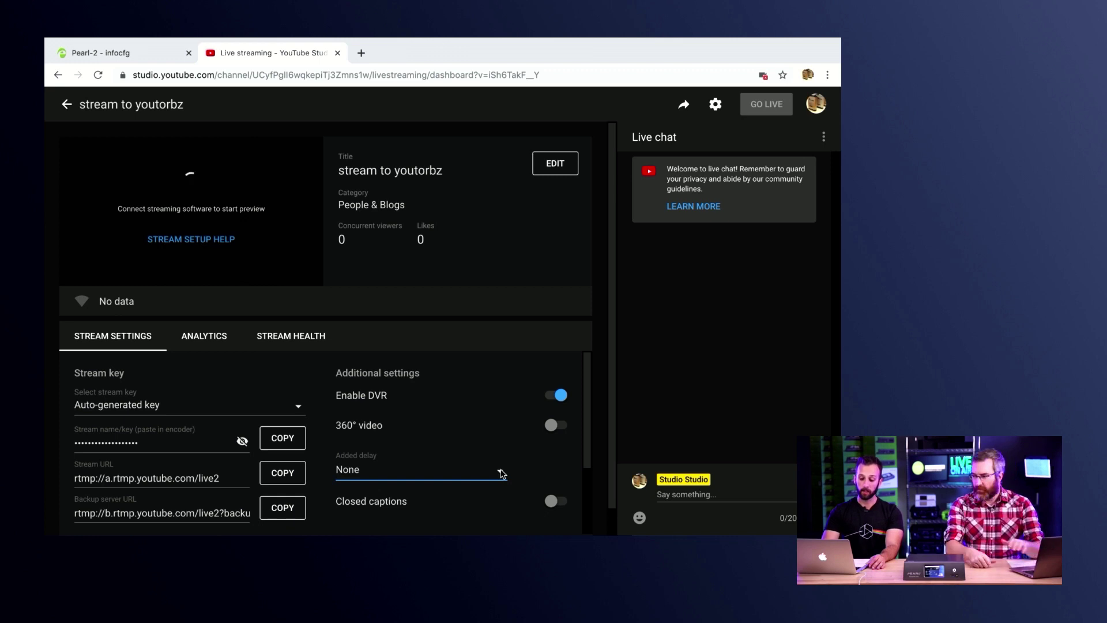
click(500, 473)
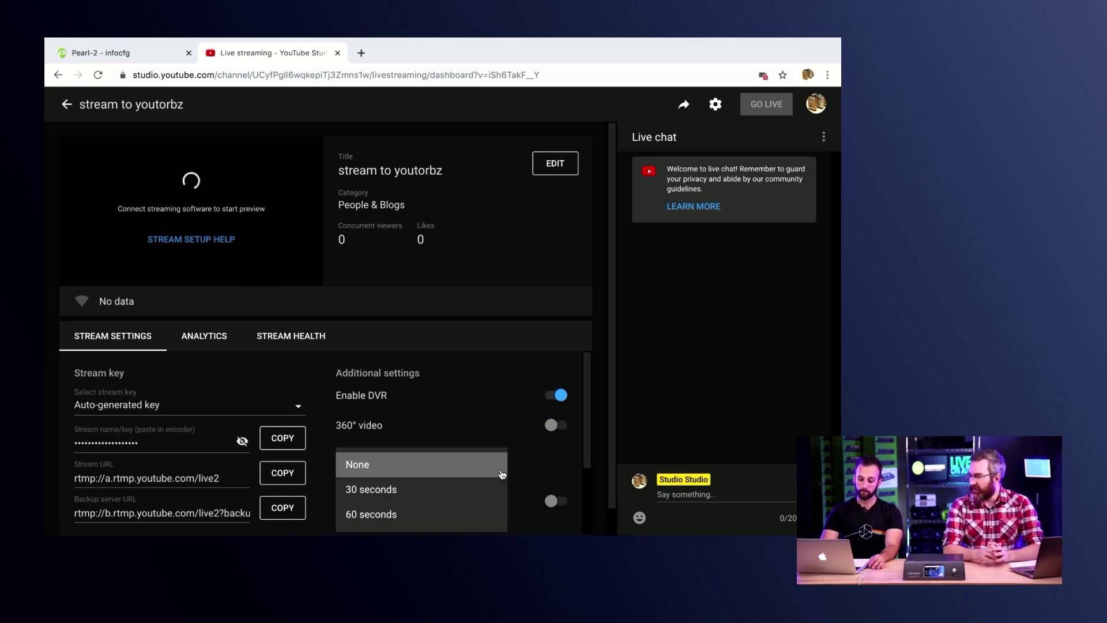
click(553, 460)
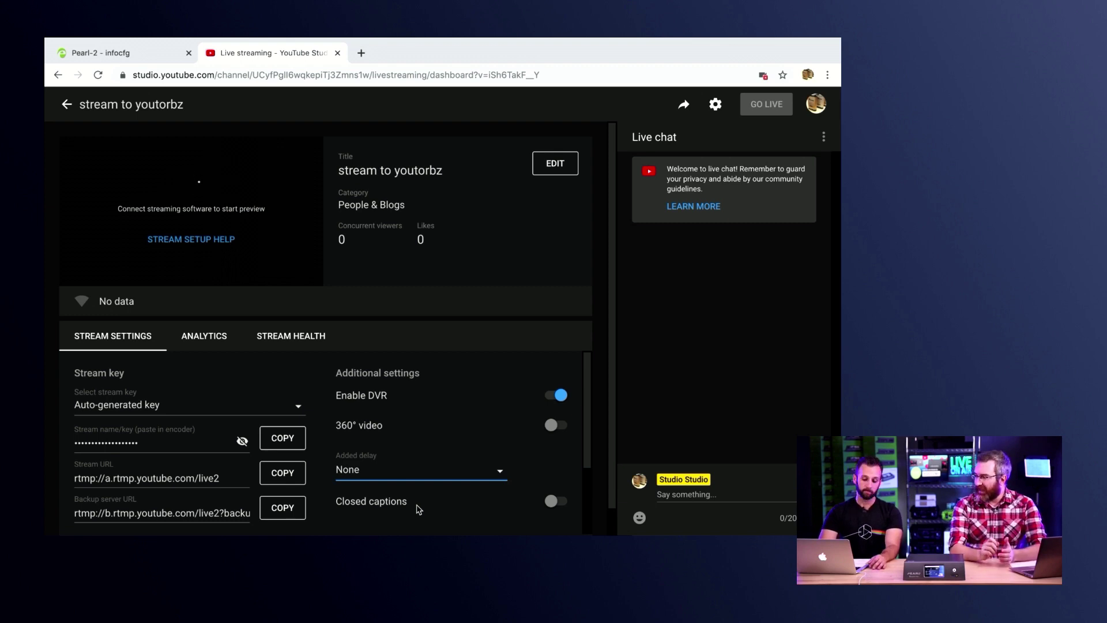
Enable closed captions and scroll down to the captions ingestion URL.
click(559, 501)
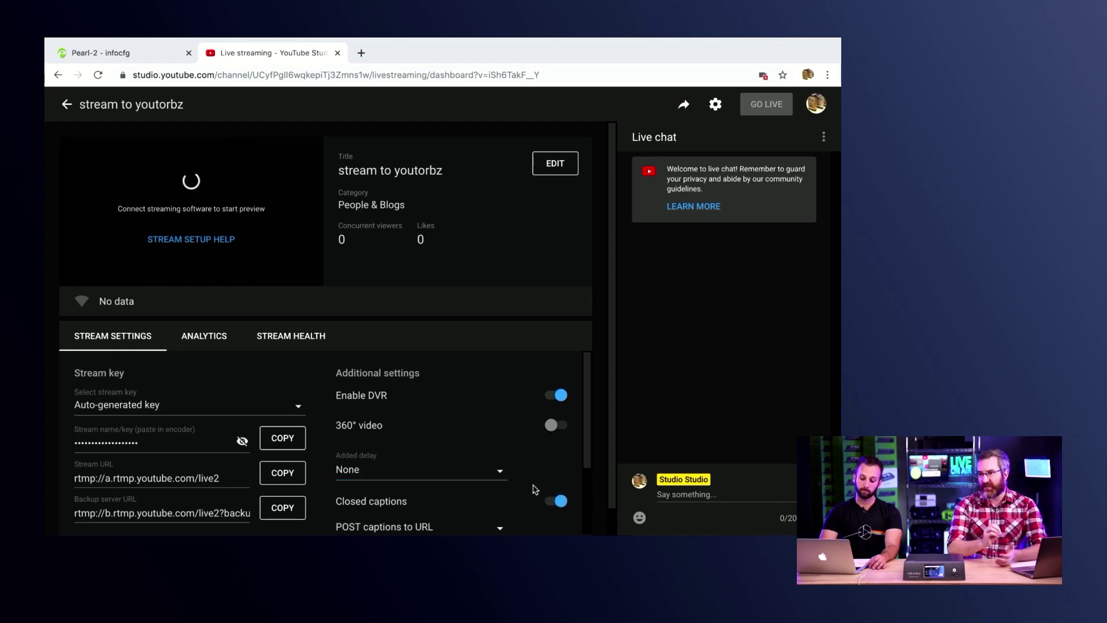
scroll(535, 488, down, 2)
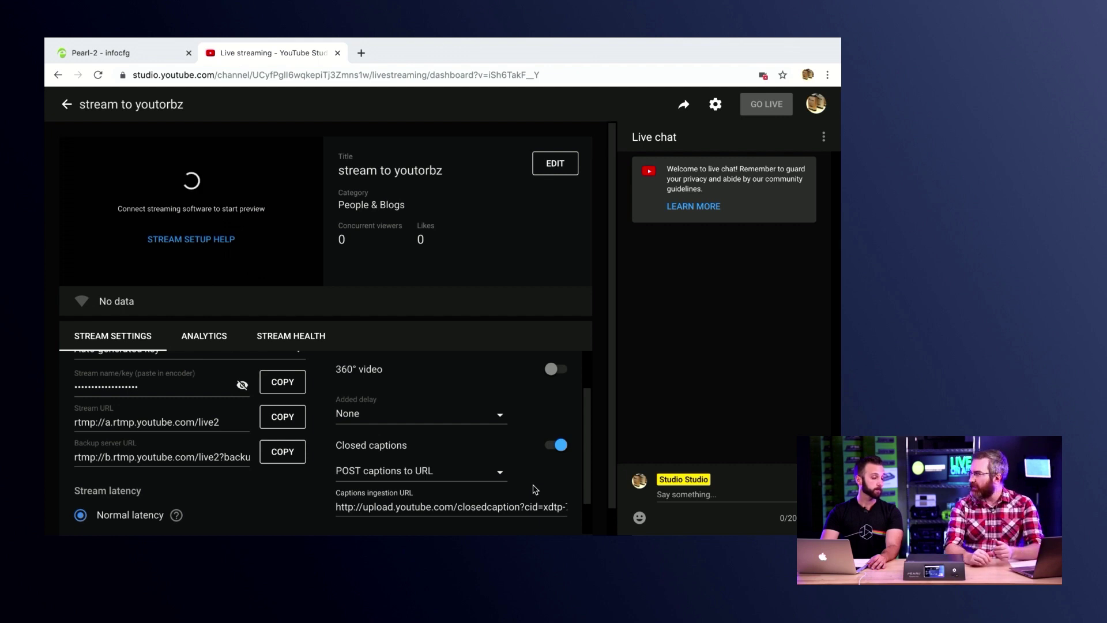
Switch closed captions off, set Added delay to None, and review the Stream latency options.
click(556, 444)
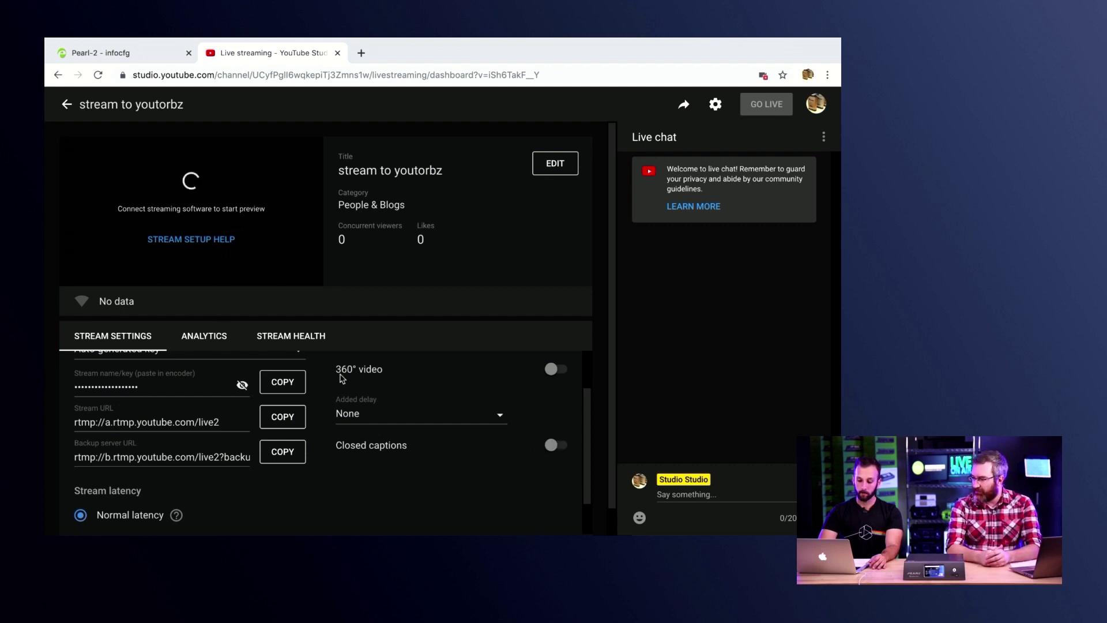
click(406, 423)
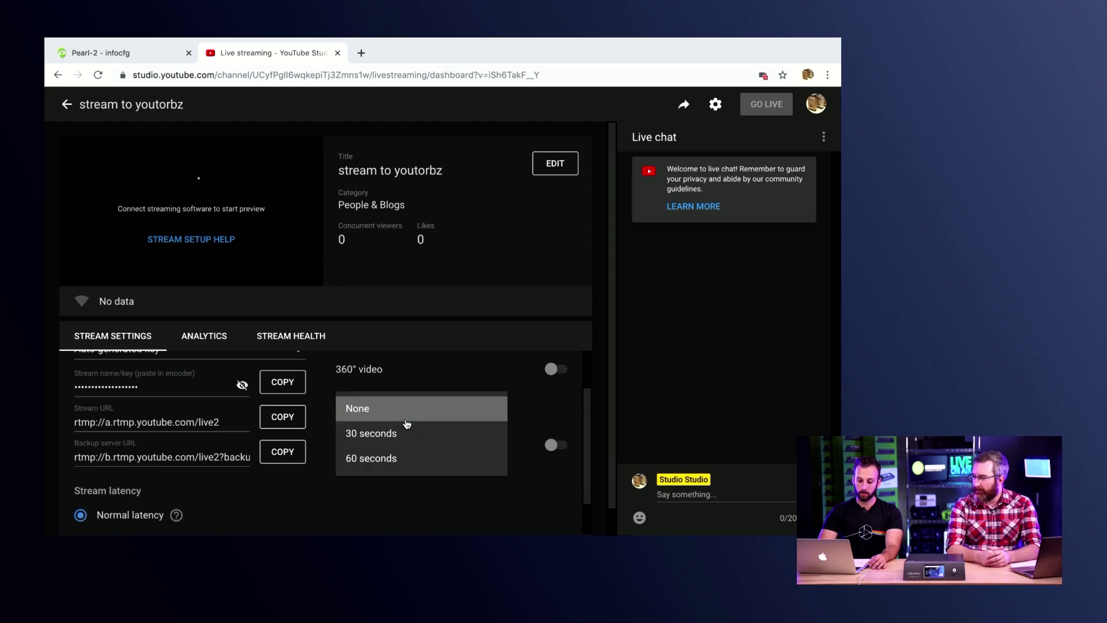
click(406, 419)
scroll(517, 402, down, 1)
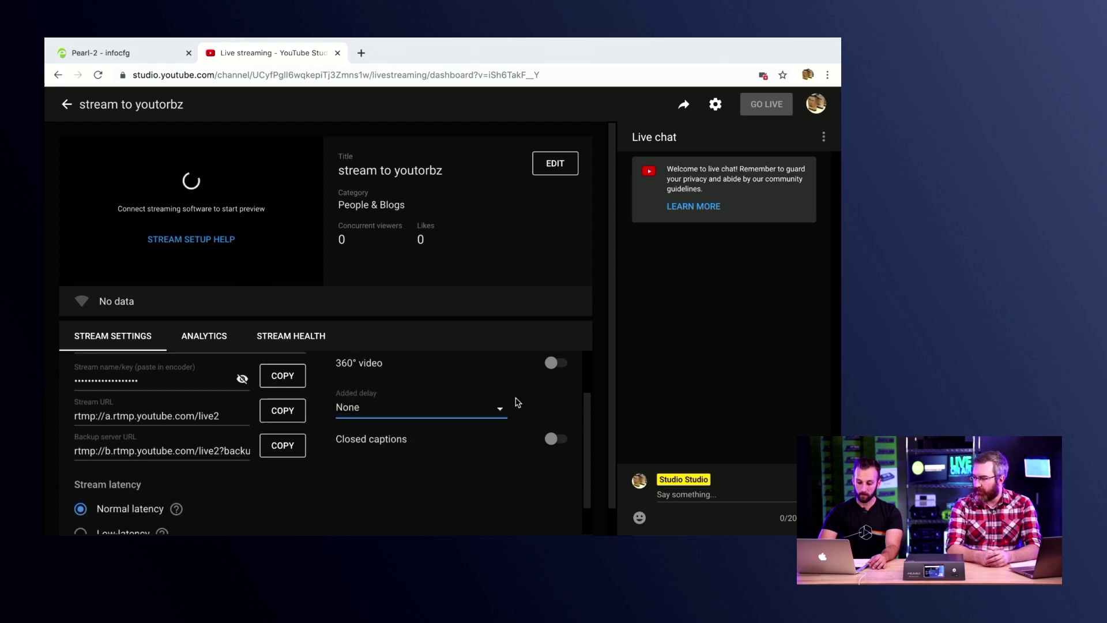
scroll(517, 402, down, 3)
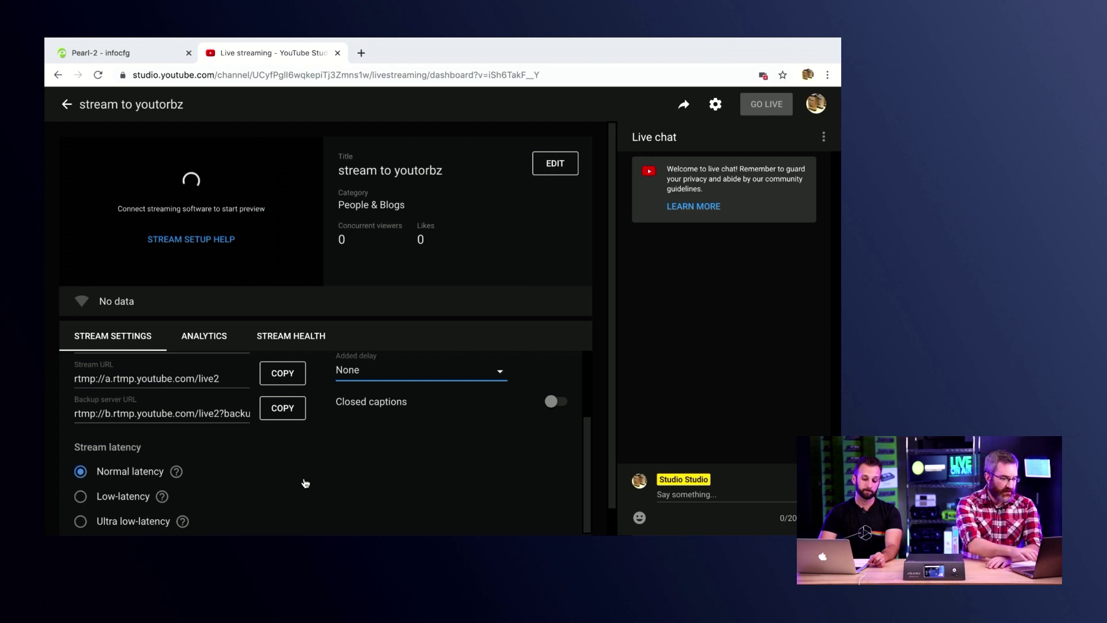
scroll(304, 481, up, 3)
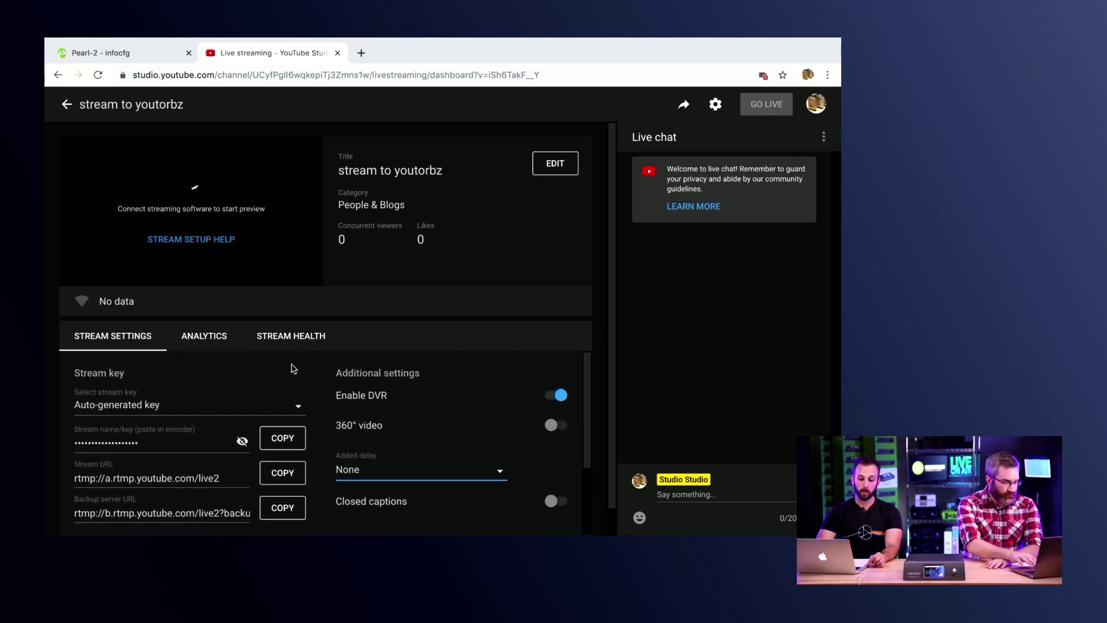
Show the Analytics tab, reading 0 concurrent viewers with no playbacks or watch time.
click(210, 336)
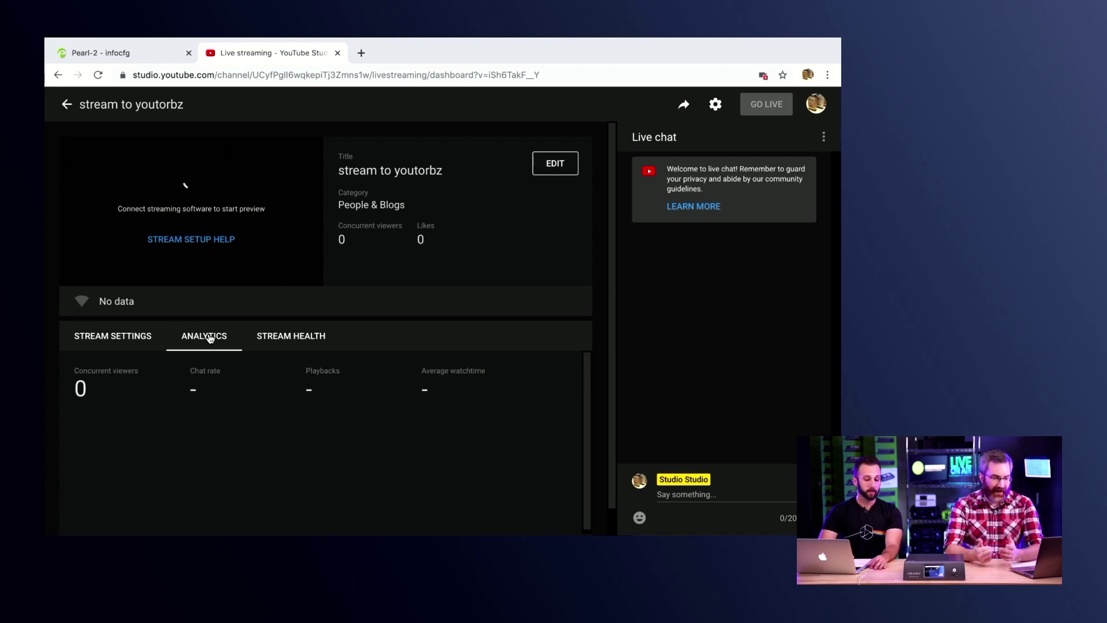
Show the Stream Health tab, which reports No data from the encoder.
click(312, 340)
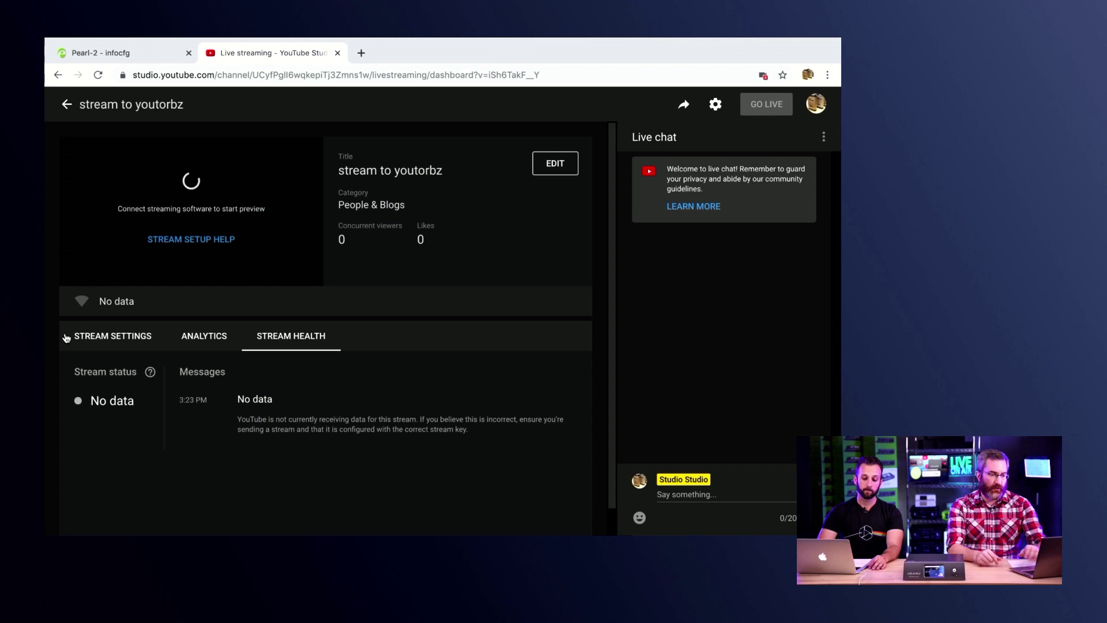
Copy the Stream URL from Studio's stream settings and switch to the Pearl-2 admin page.
click(99, 340)
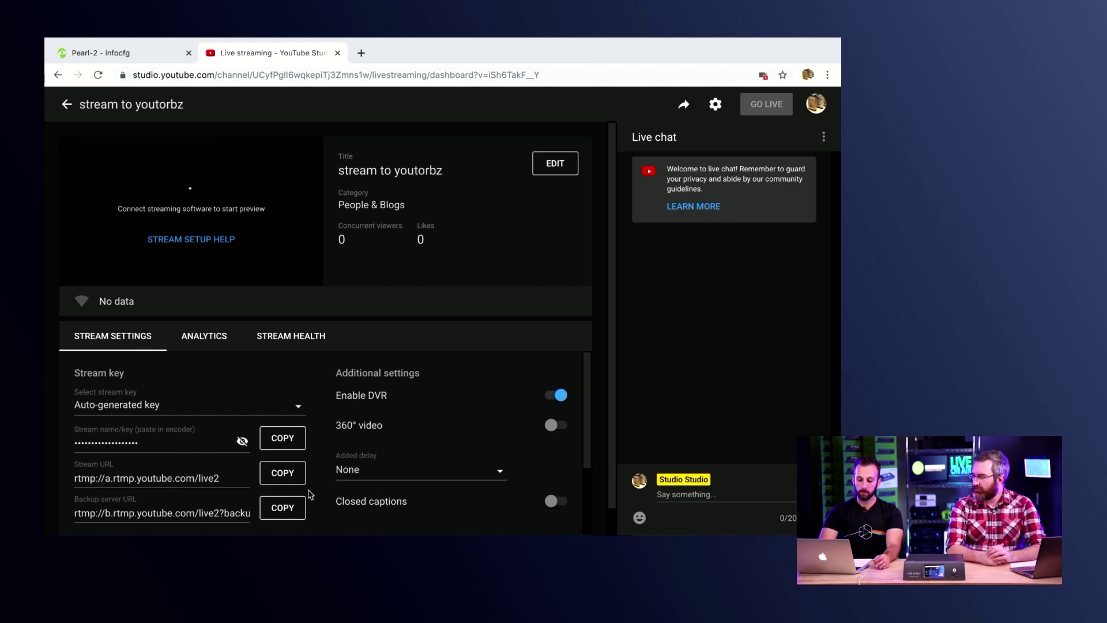
click(293, 480)
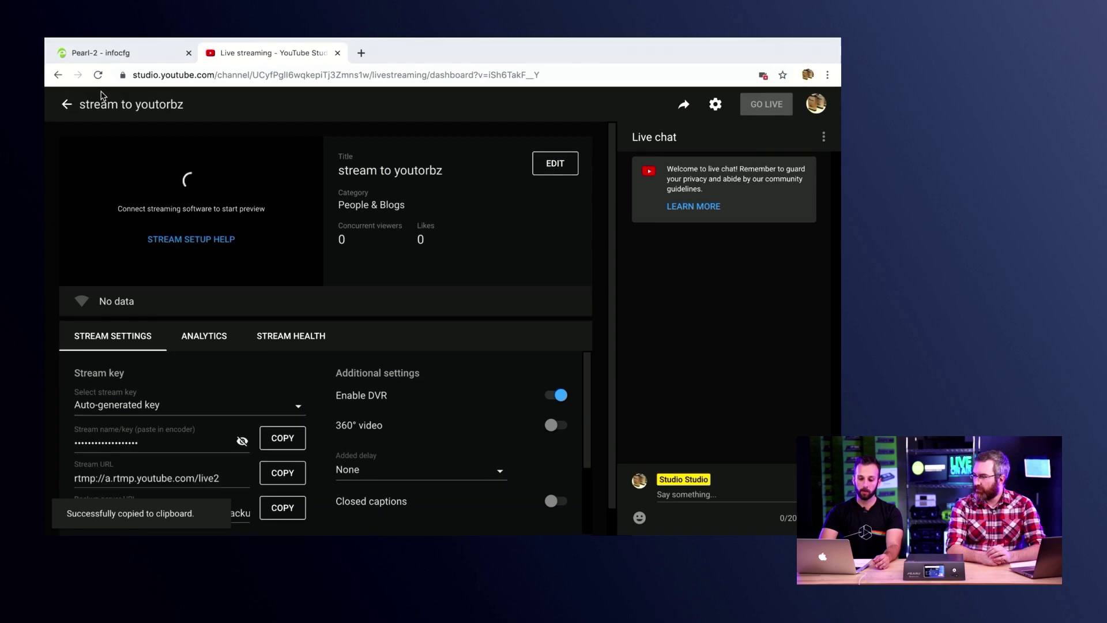
click(126, 57)
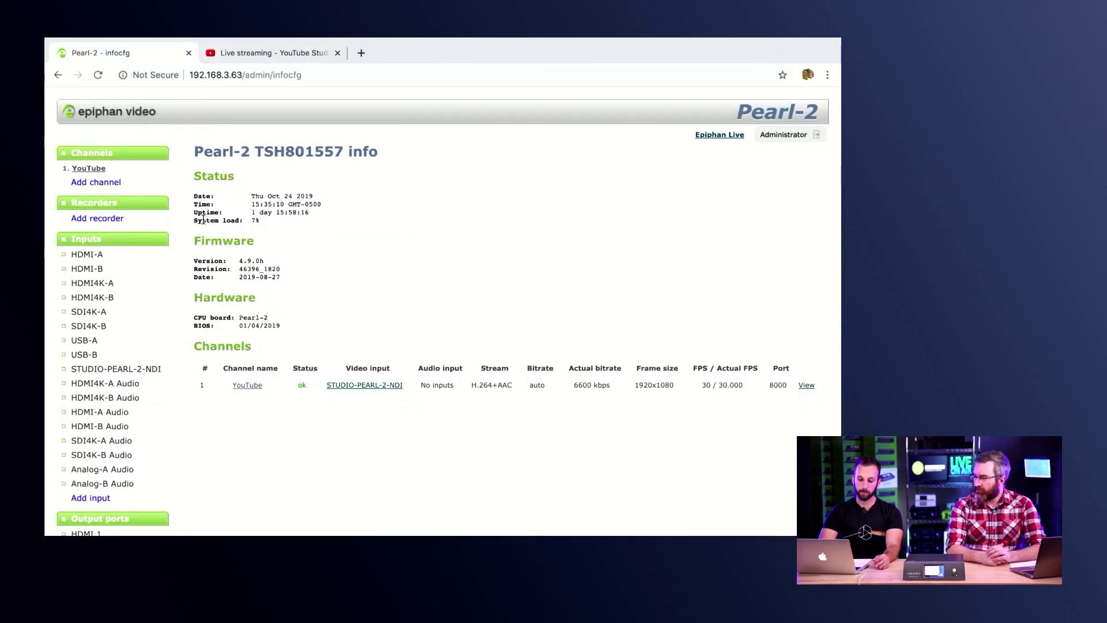
Go from the Pearl-2 YouTube channel's status page to its Encoding page.
click(95, 170)
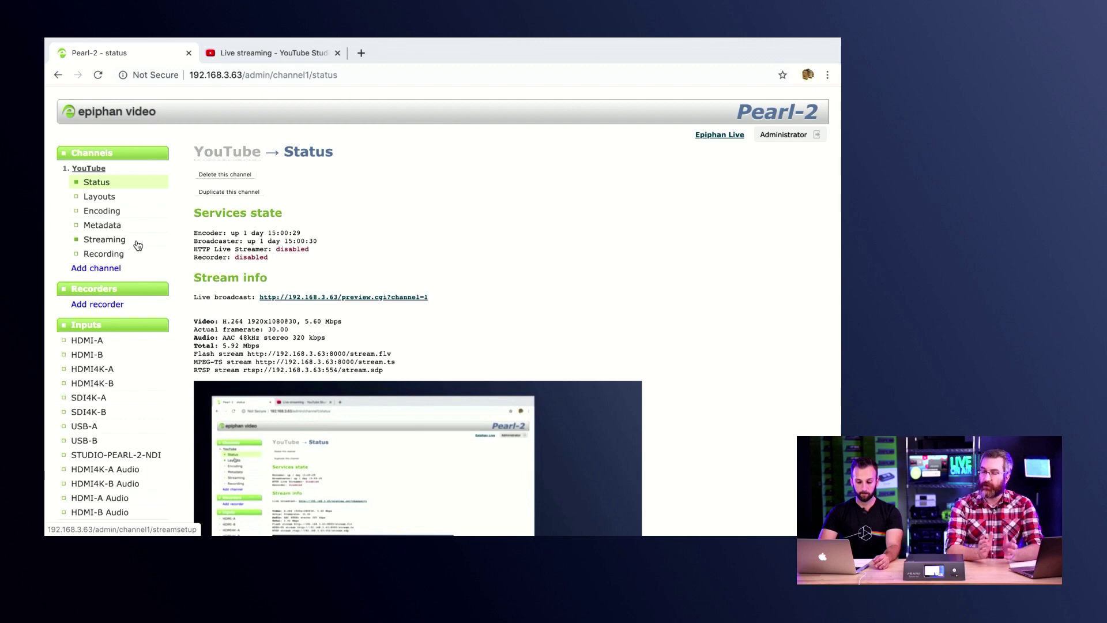
click(134, 209)
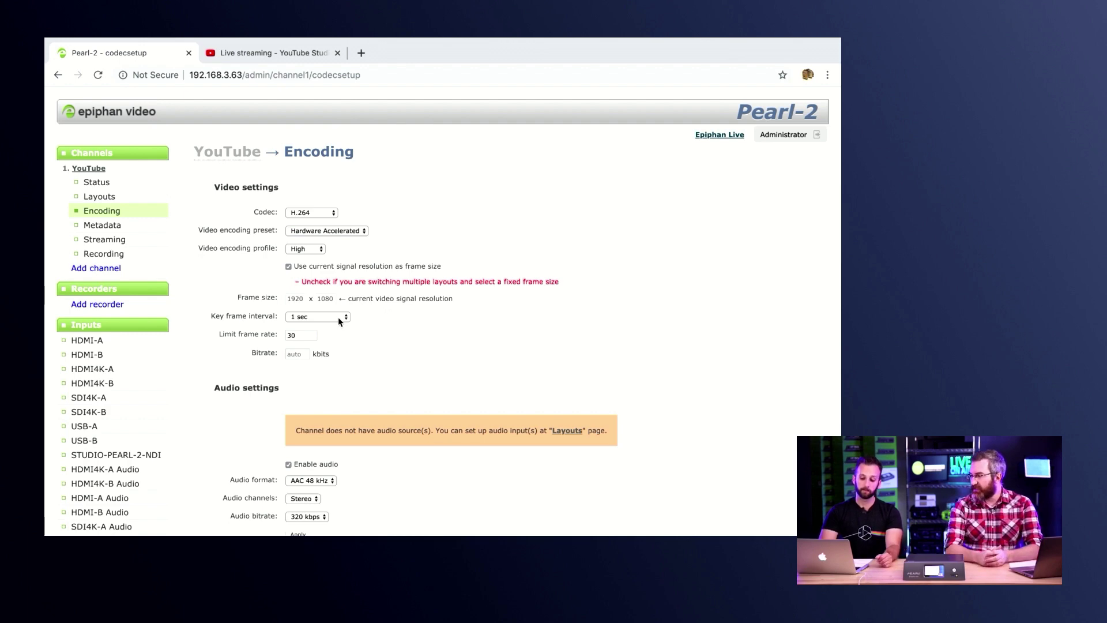
Stop using the signal resolution, set 2 sec key frames, and enter a 5000 kbit bitrate.
click(288, 266)
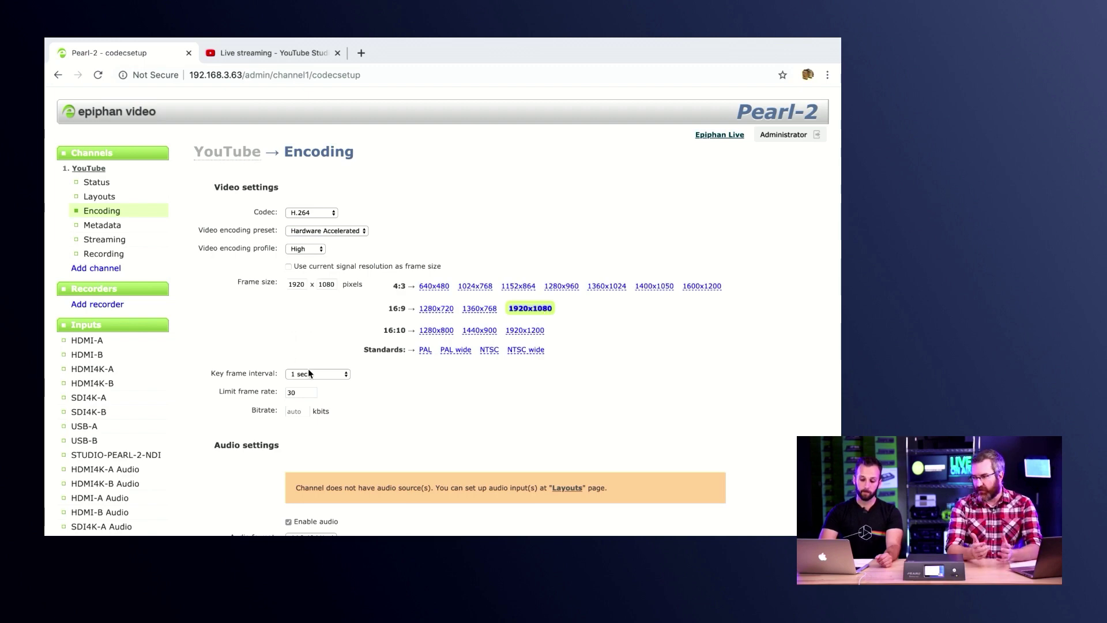
click(325, 379)
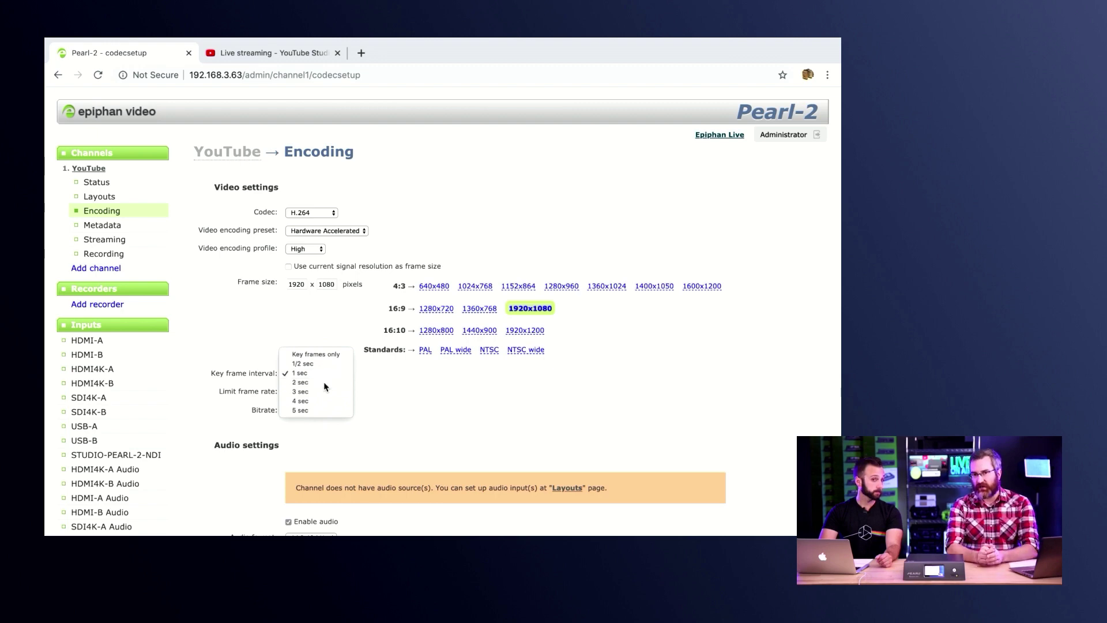
click(325, 382)
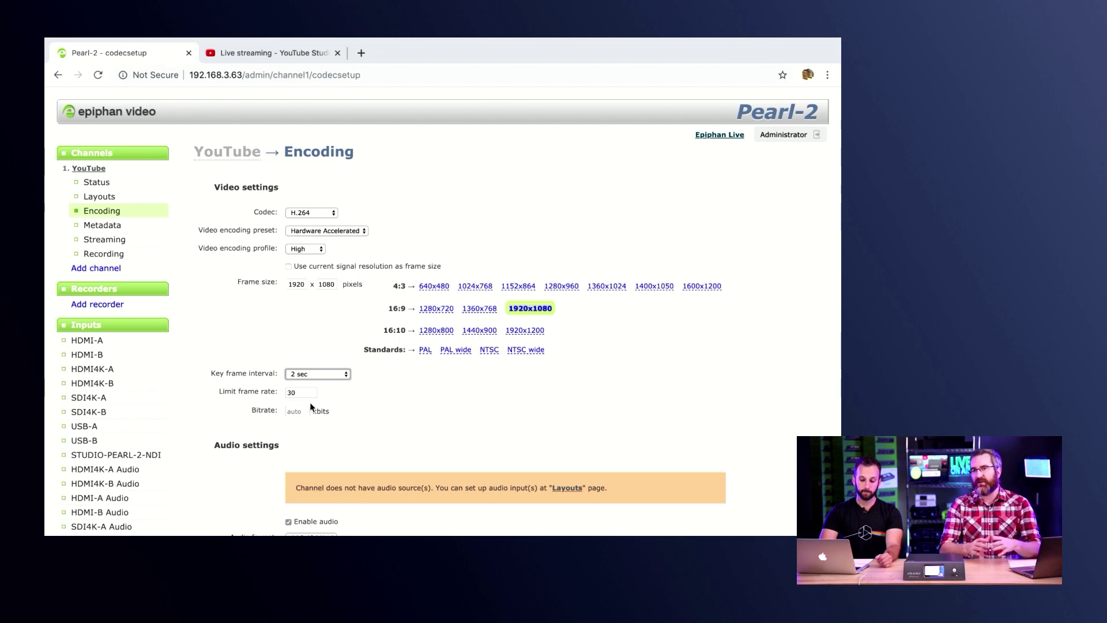
click(323, 401)
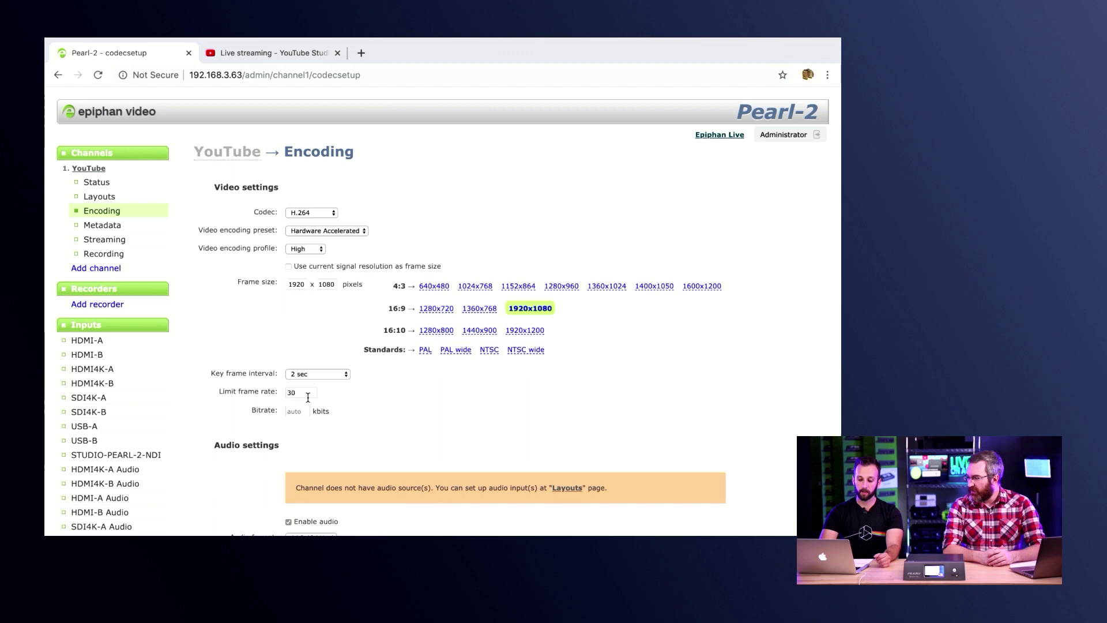
click(298, 410)
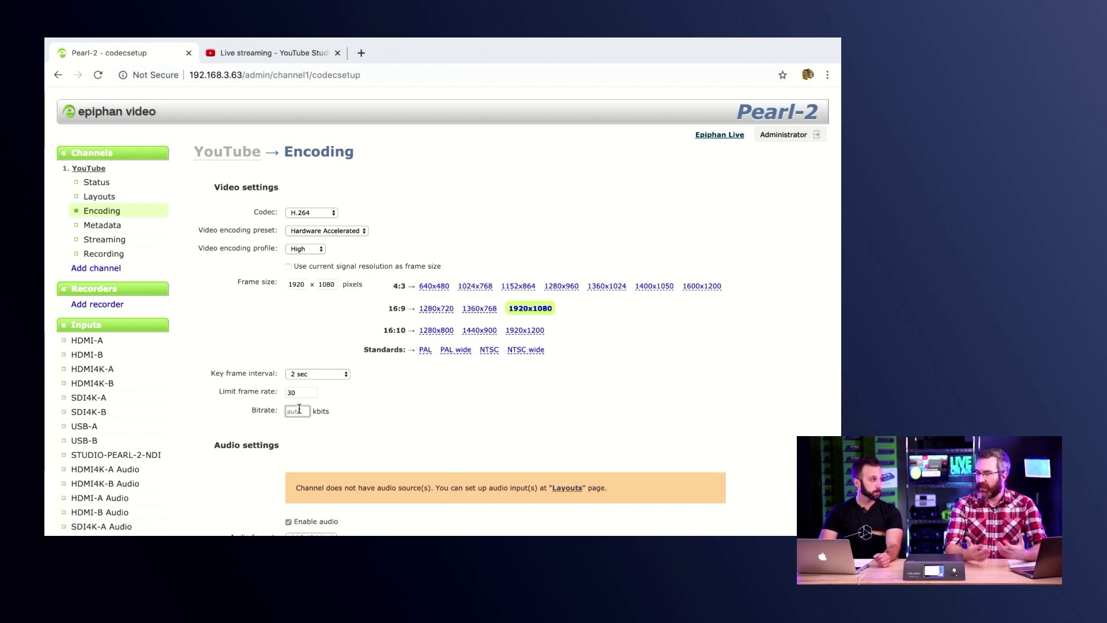
text(5000)
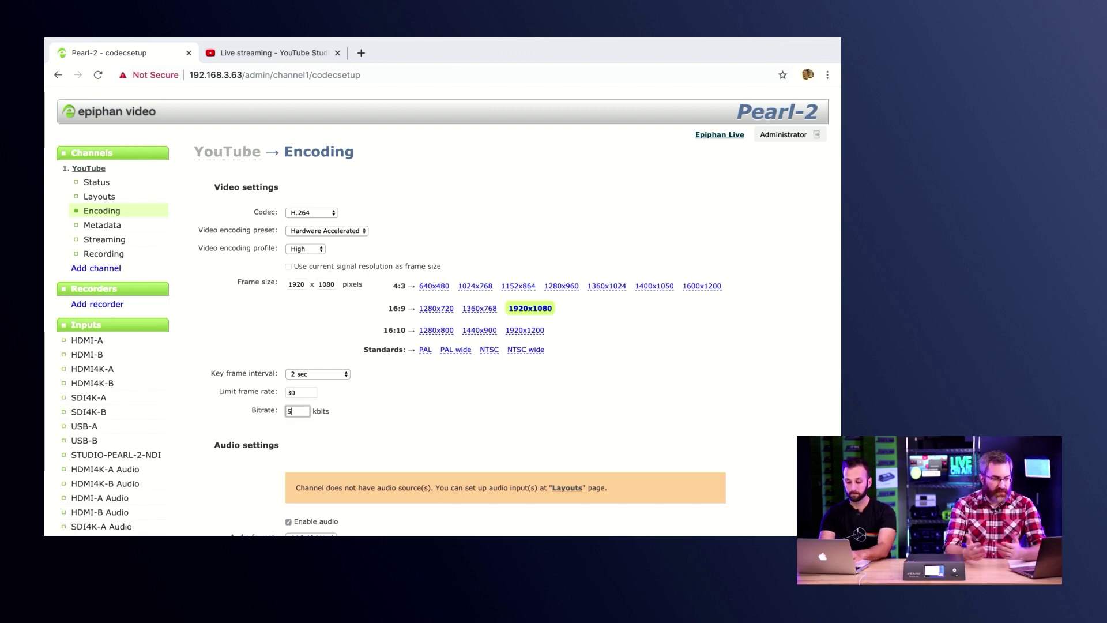
click(400, 449)
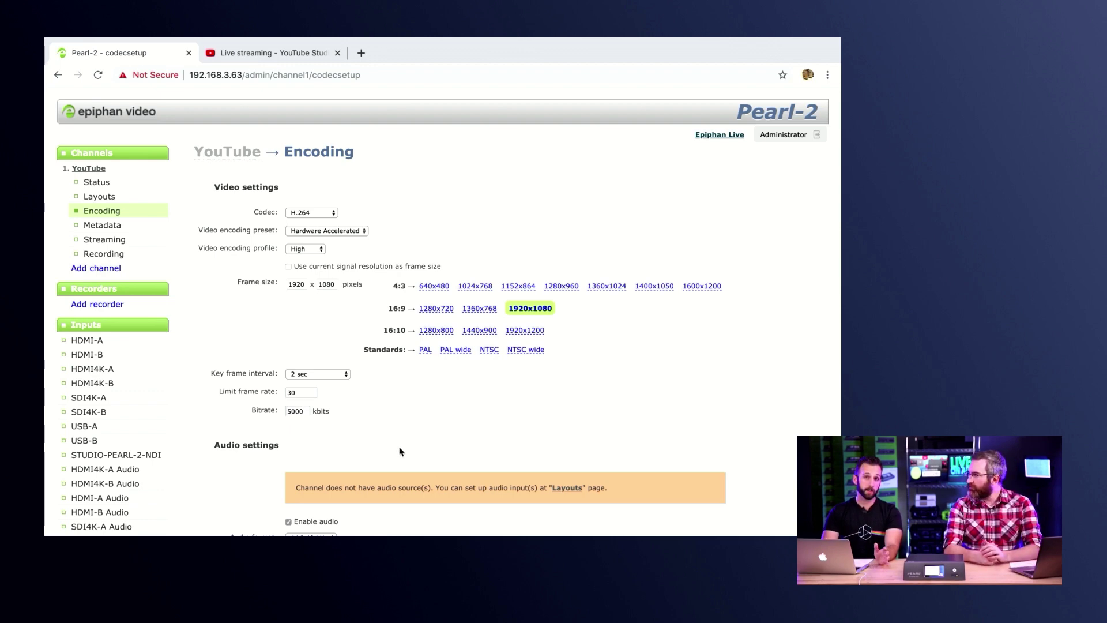
Set audio to AAC 44 kHz at 128 kbps and apply the encoding settings.
scroll(399, 448, down, 1)
scroll(400, 449, down, 4)
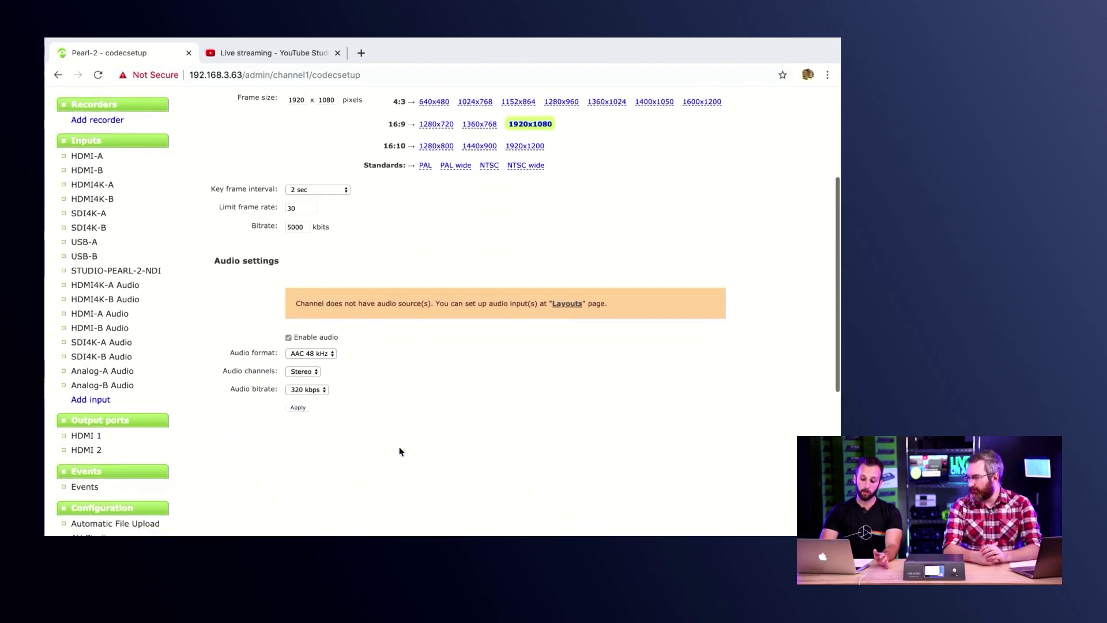
click(330, 355)
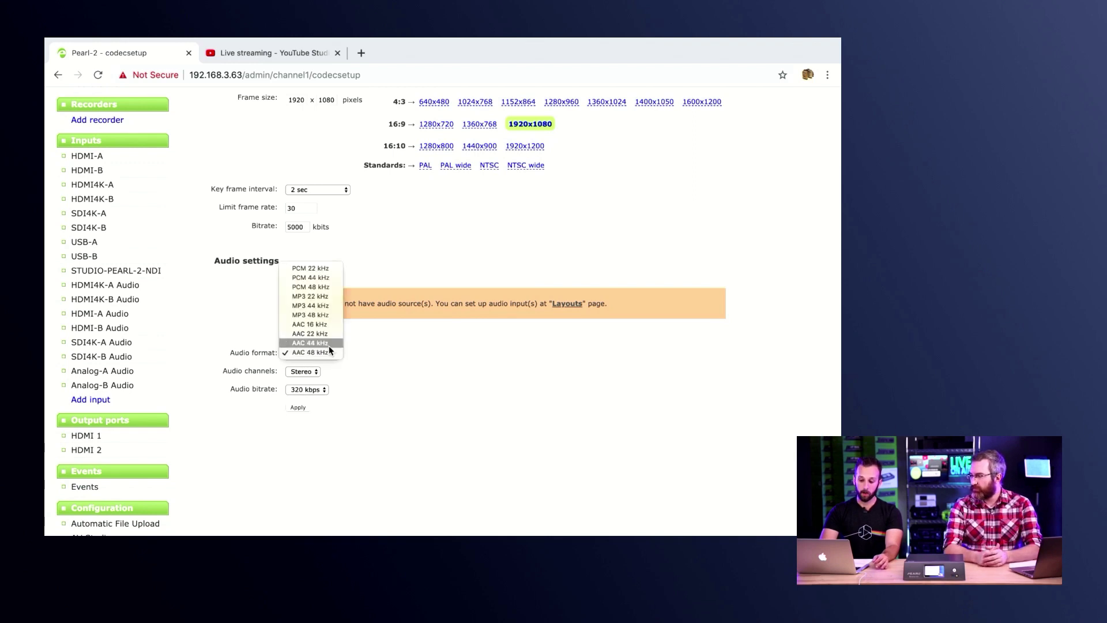
key(Escape)
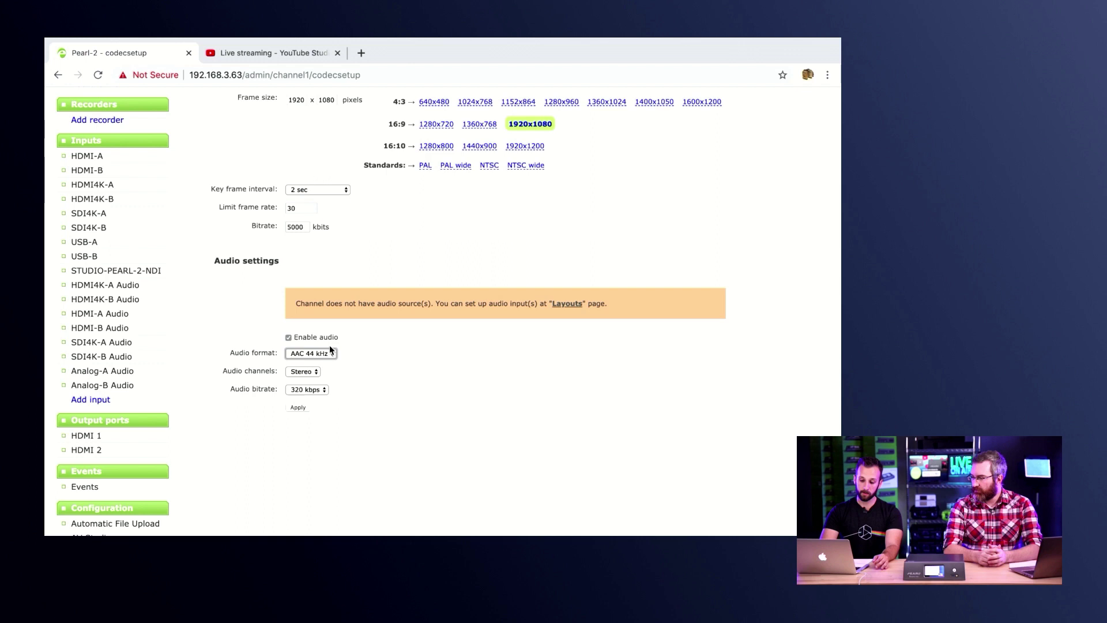
click(317, 391)
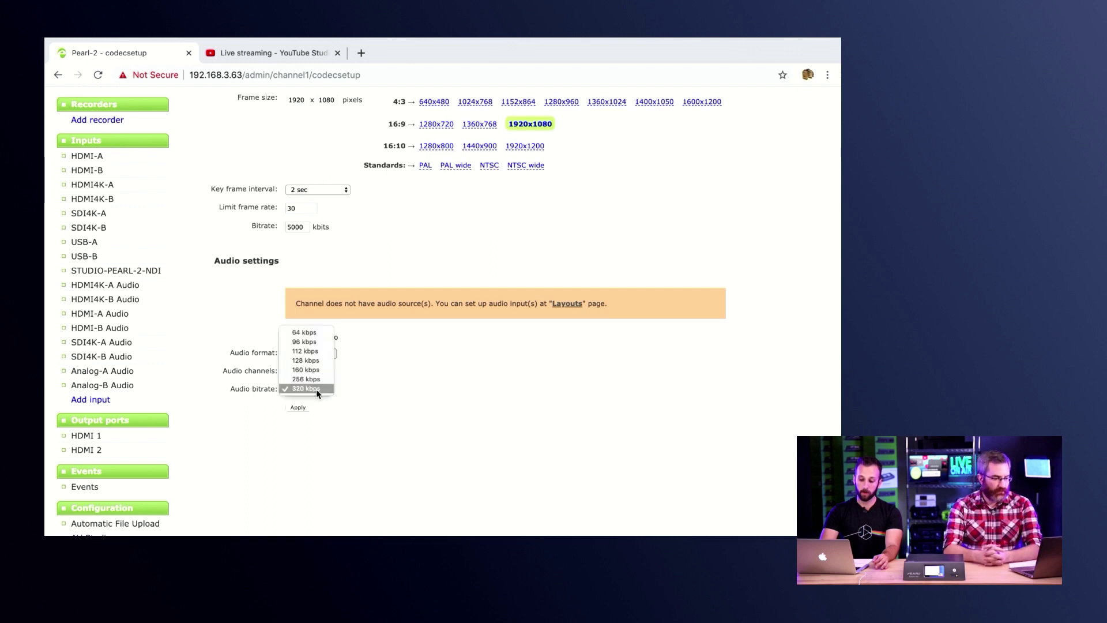
click(328, 363)
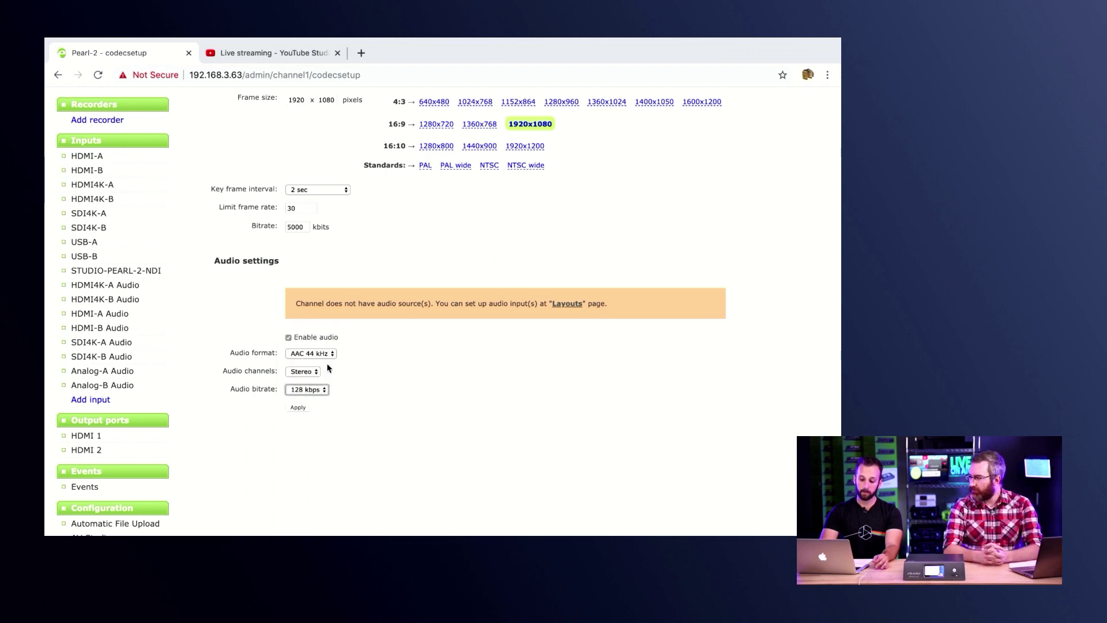
click(298, 408)
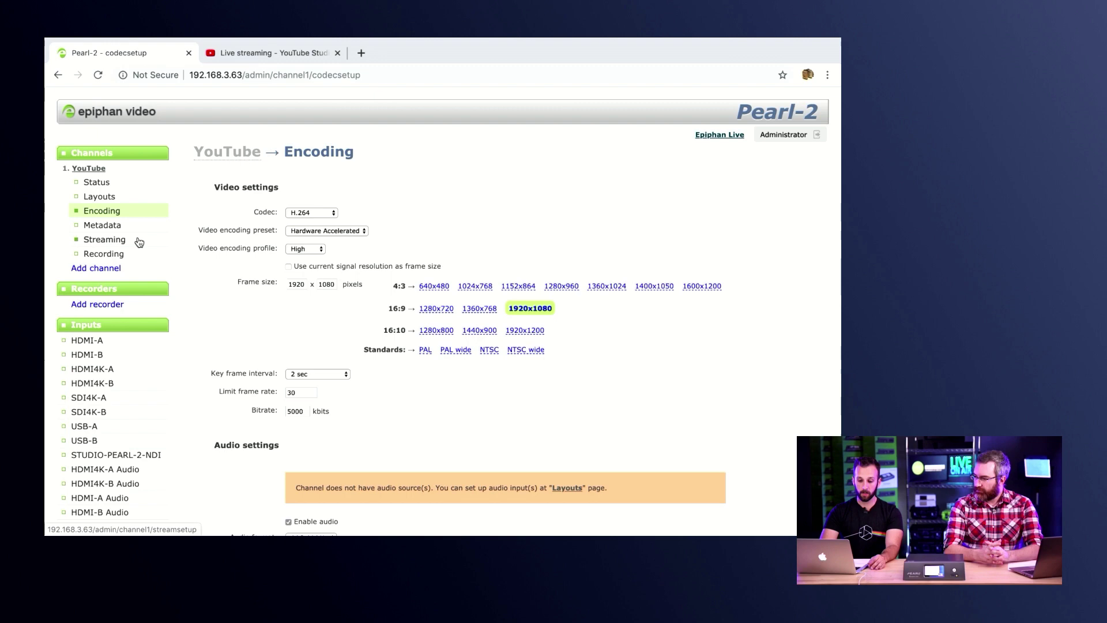
click(139, 241)
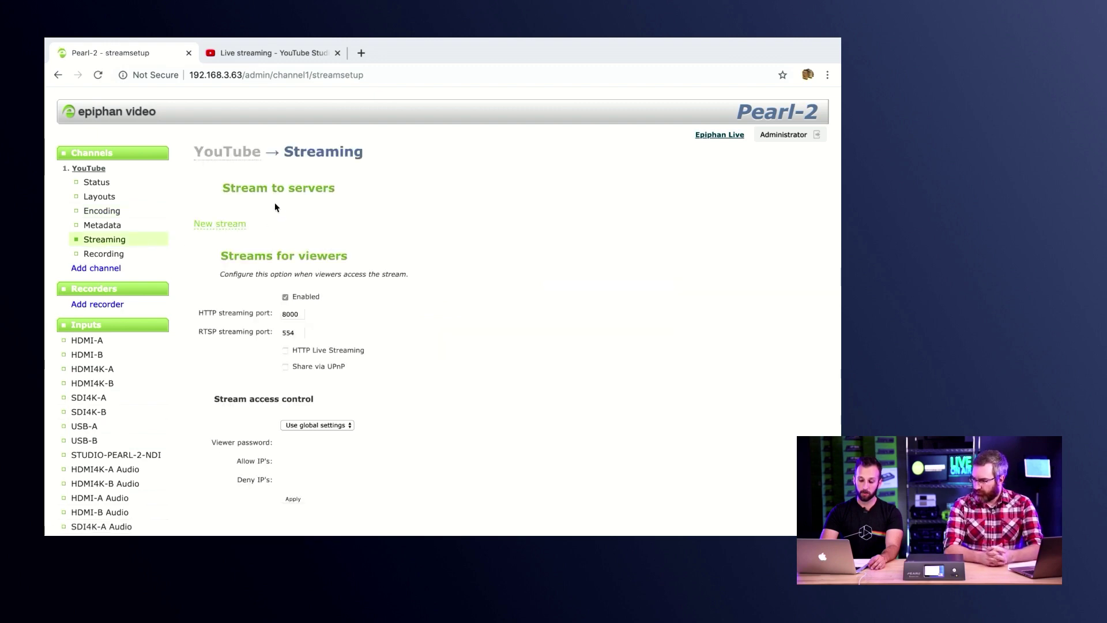
Add a new RTMP push stream to the channel and name it 'yt'.
click(217, 231)
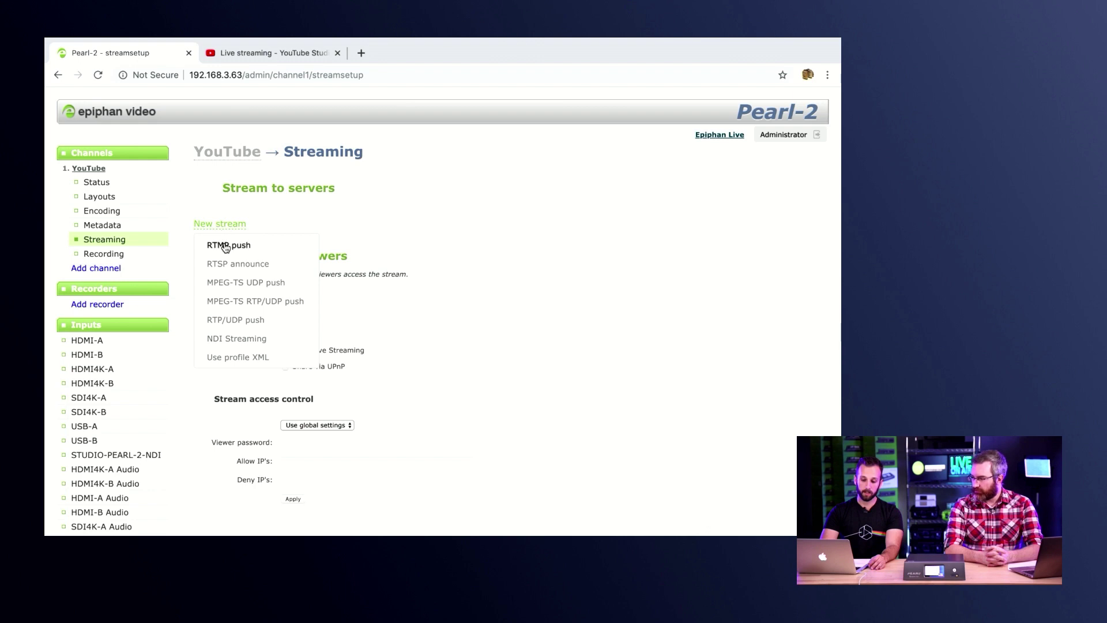
click(224, 248)
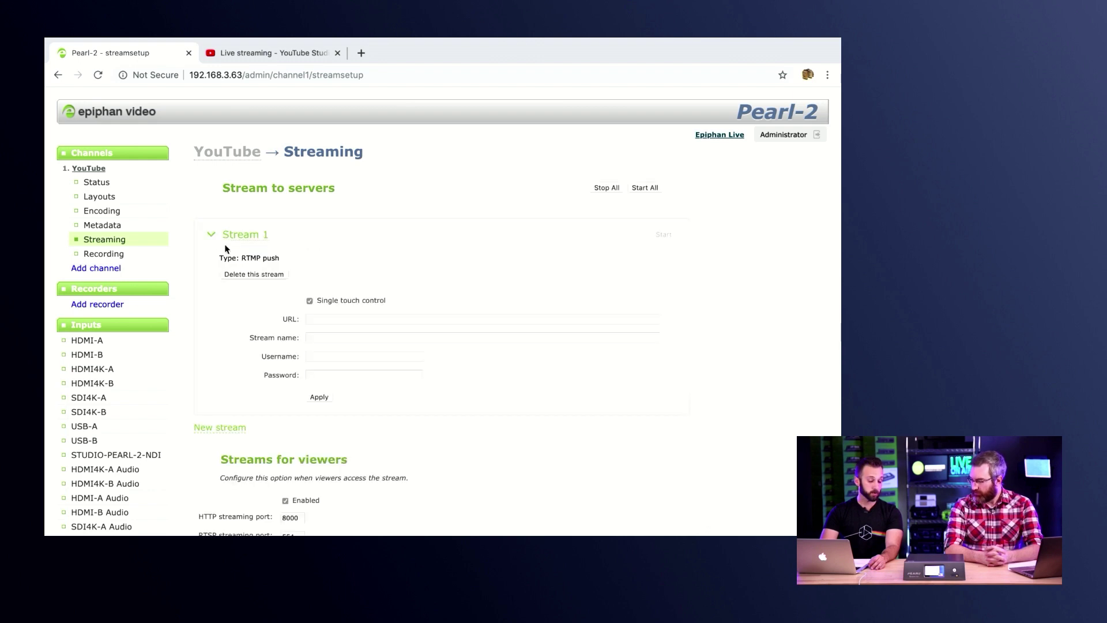
click(244, 234)
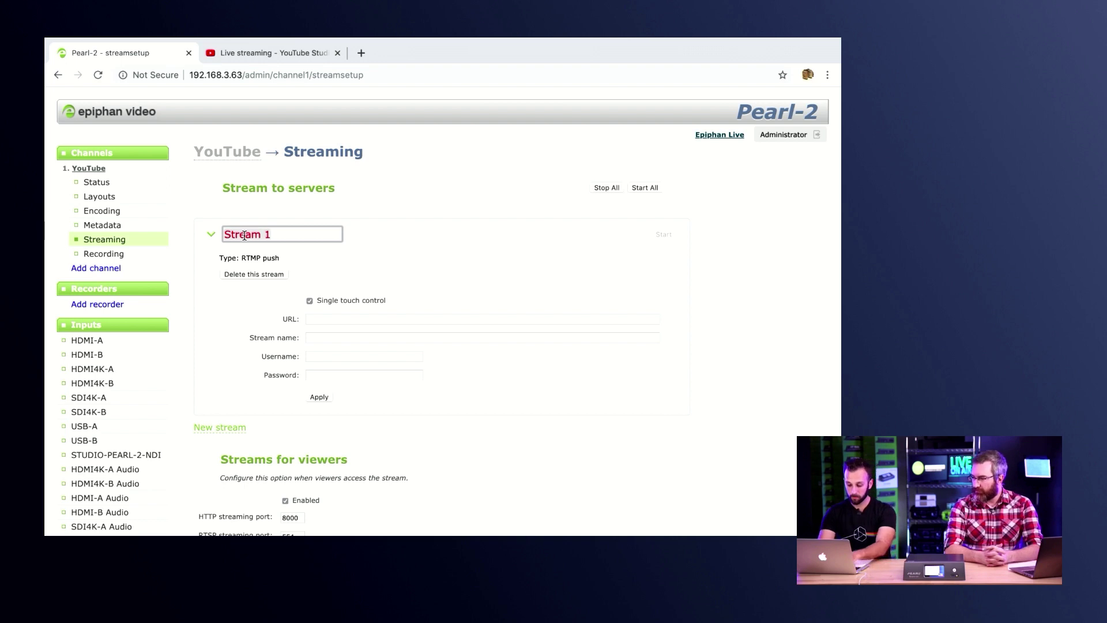
text(yt)
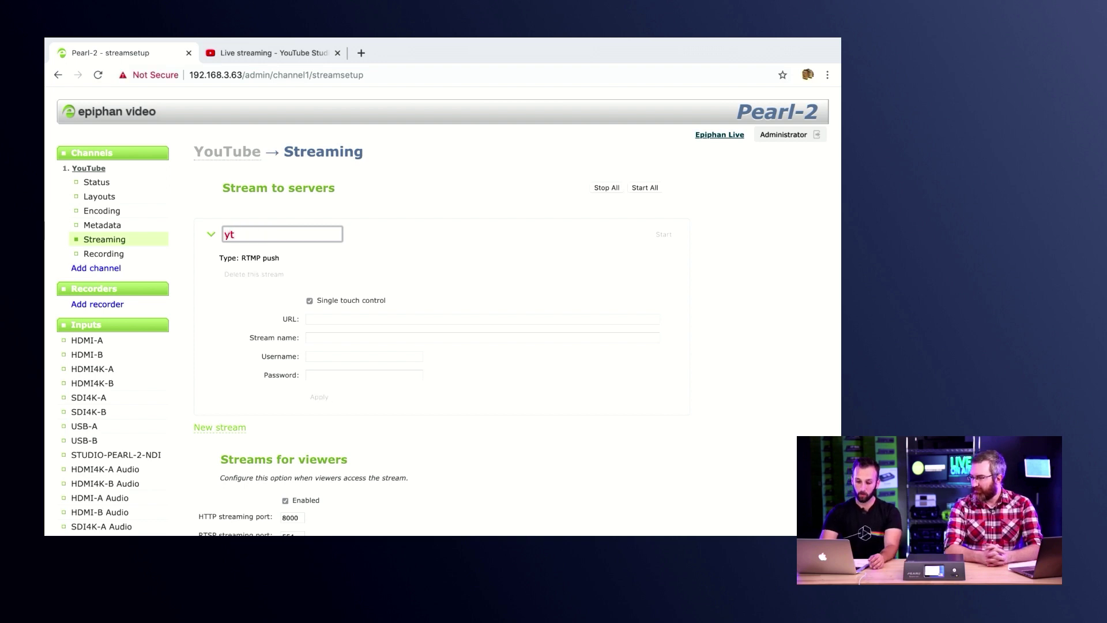
key(Return)
Paste rtmp://a.rtmp.youtube.com/live2 as the URL and YouTube's stream key as the stream name.
click(381, 318)
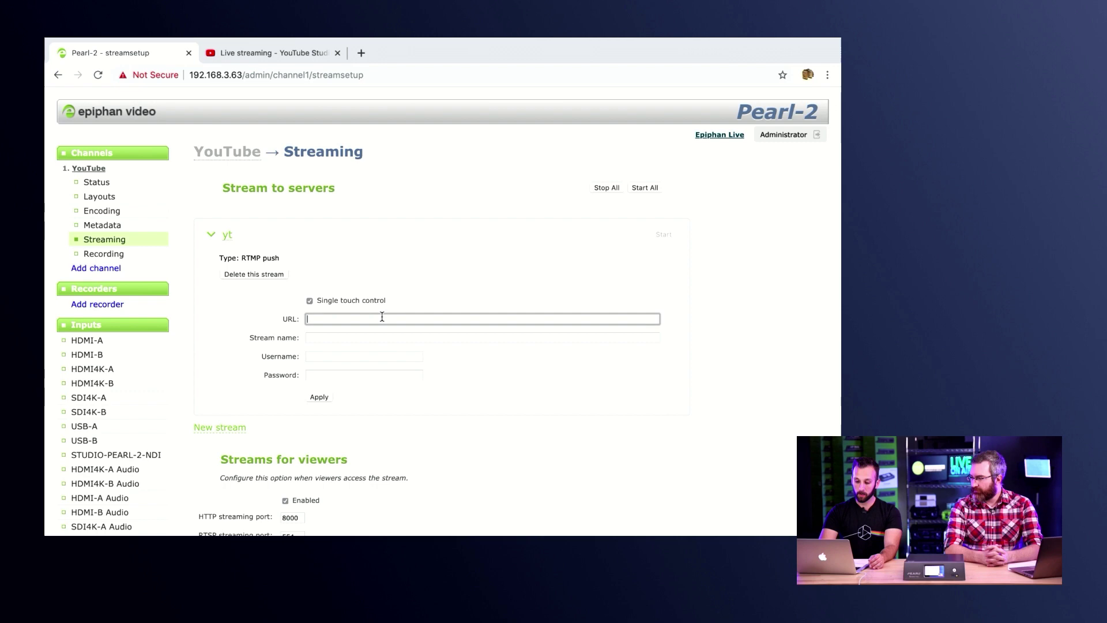
text(rtmp://a.rtmp.youtube.com/live2)
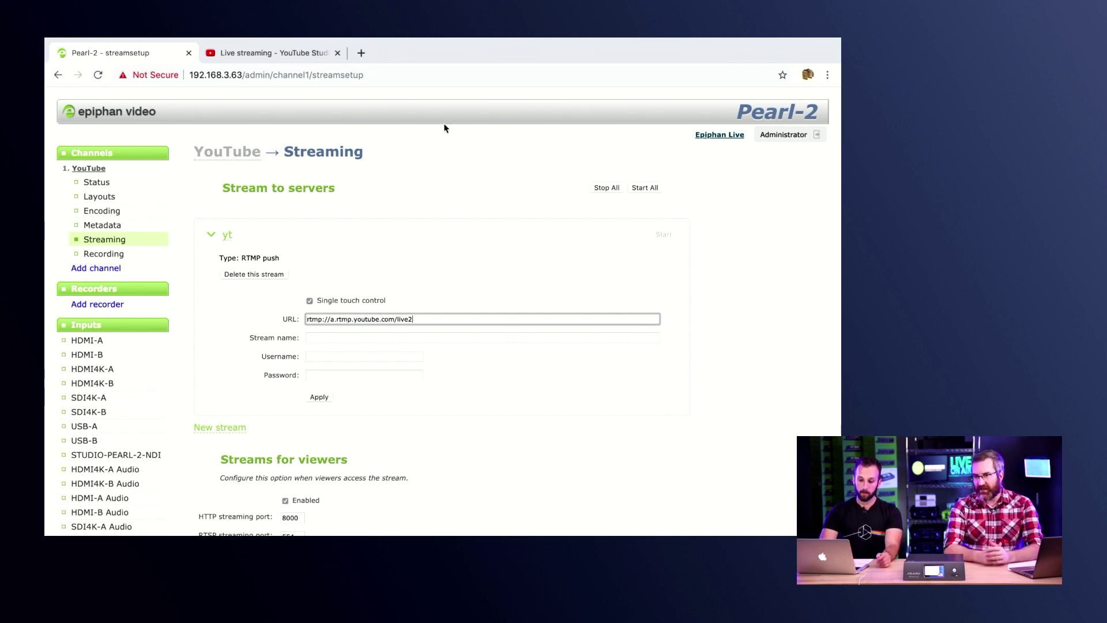
click(305, 57)
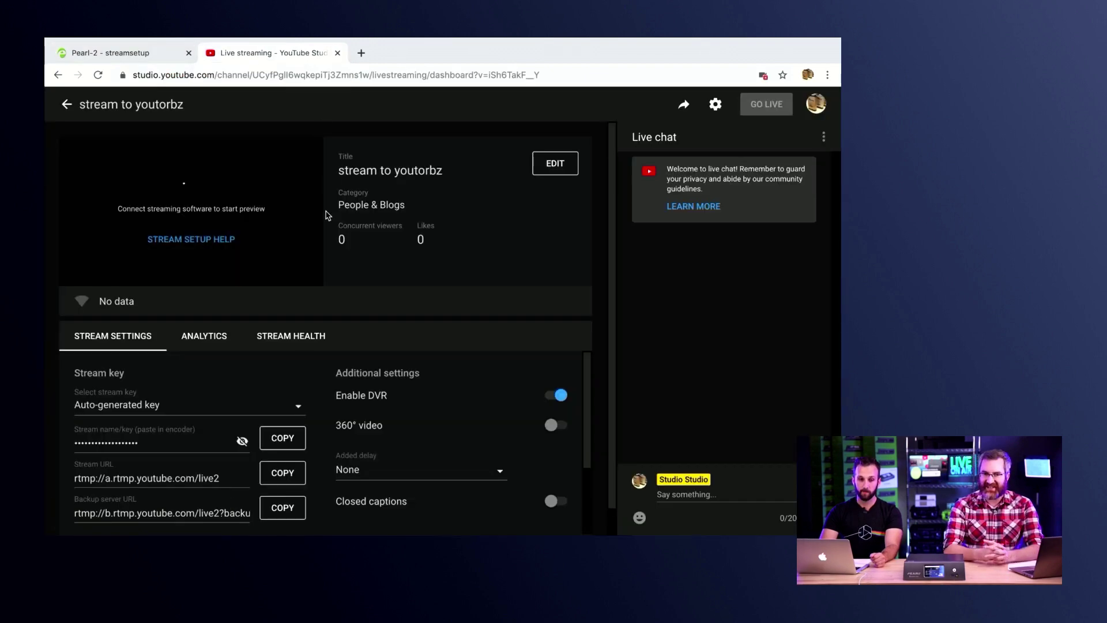
click(281, 436)
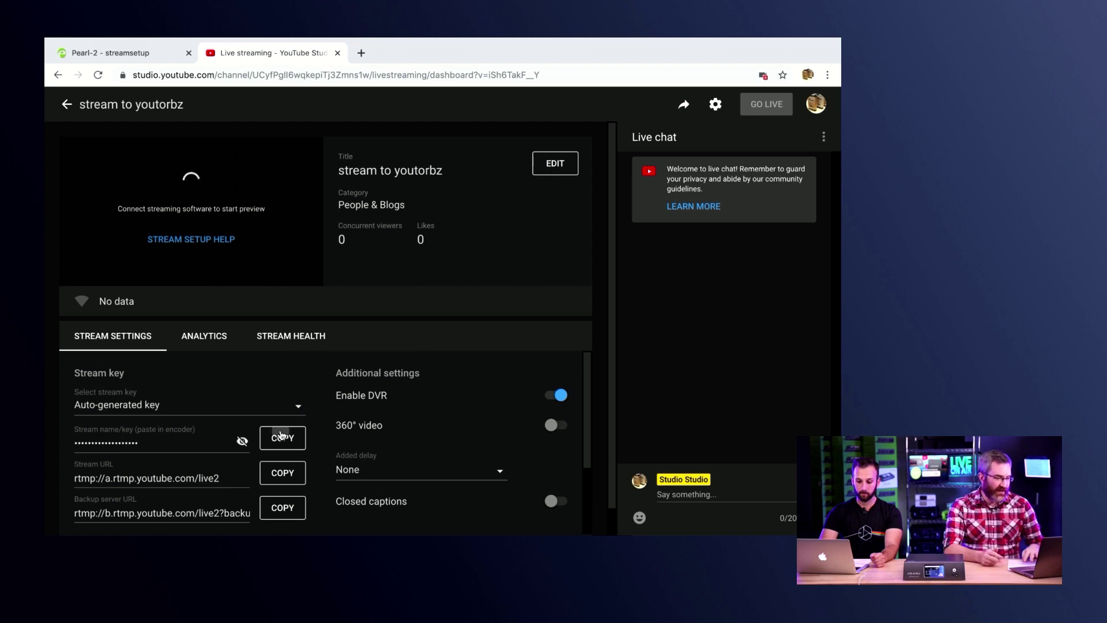
click(149, 53)
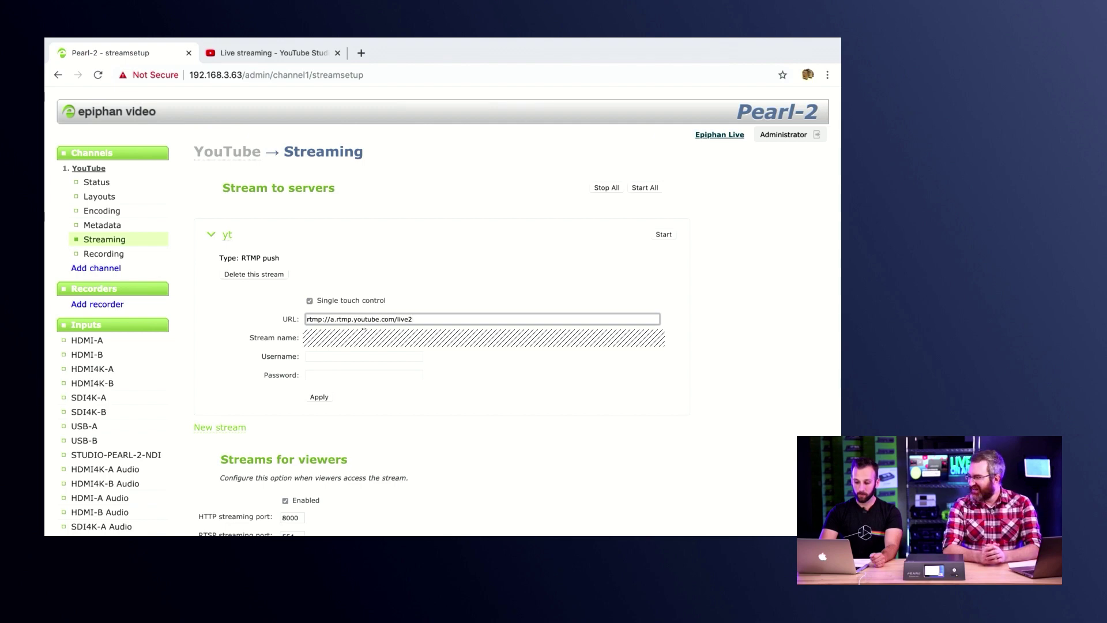
key(Tab)
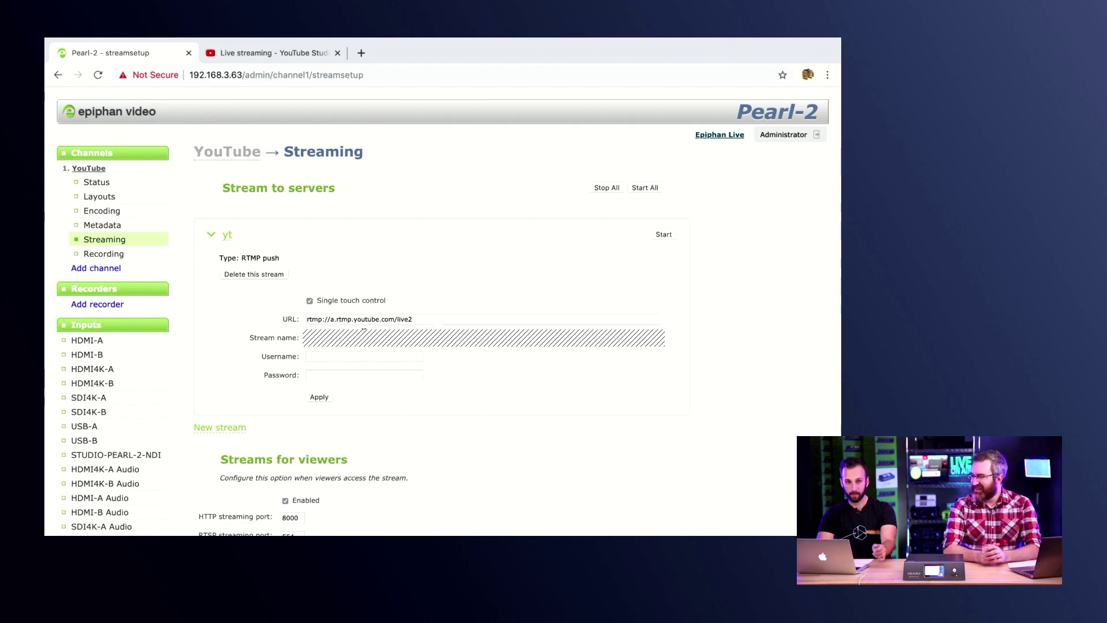
Apply the yt stream's URL and stream key settings.
click(323, 398)
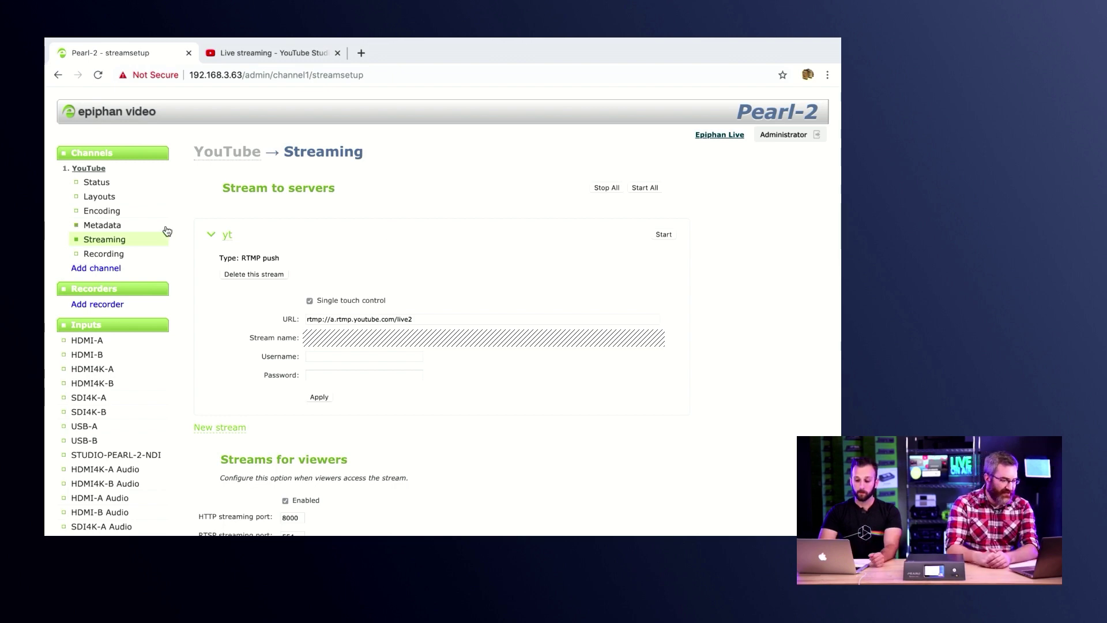
Collapse the yt stream's settings and start pushing it to YouTube.
click(211, 237)
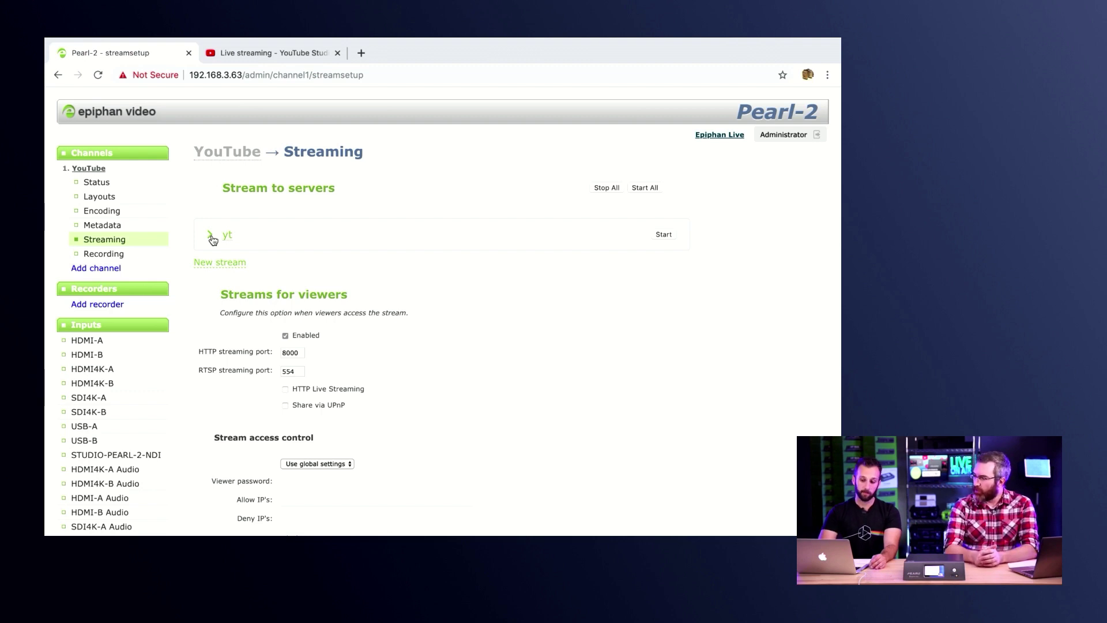
click(663, 235)
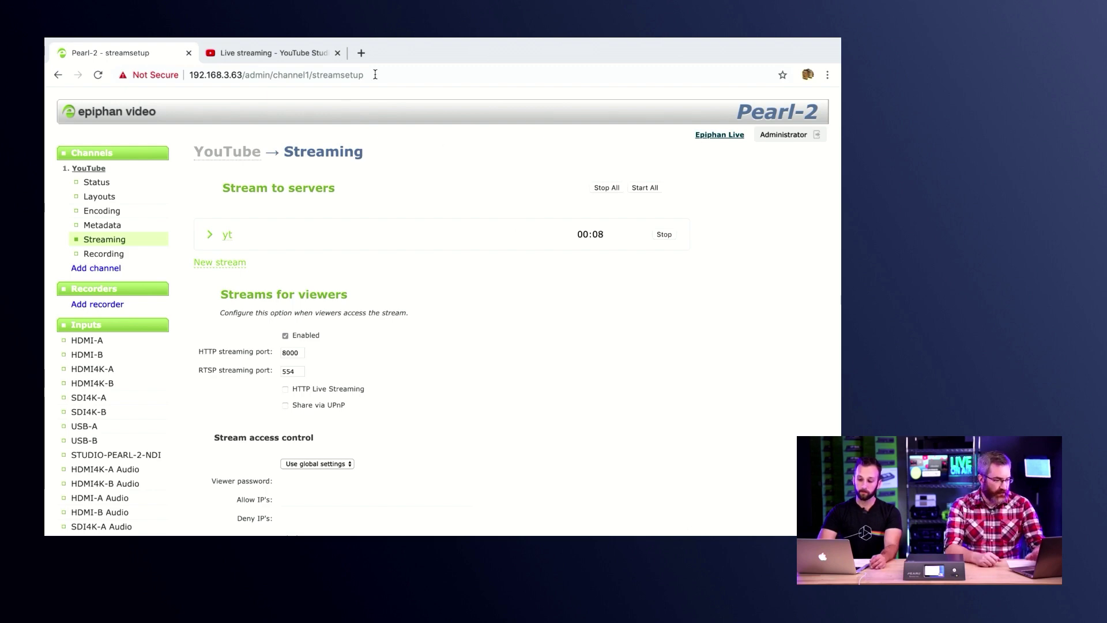
Return to the Studio live dashboard to see Pearl-2's incoming preview with an Excellent connection.
click(285, 52)
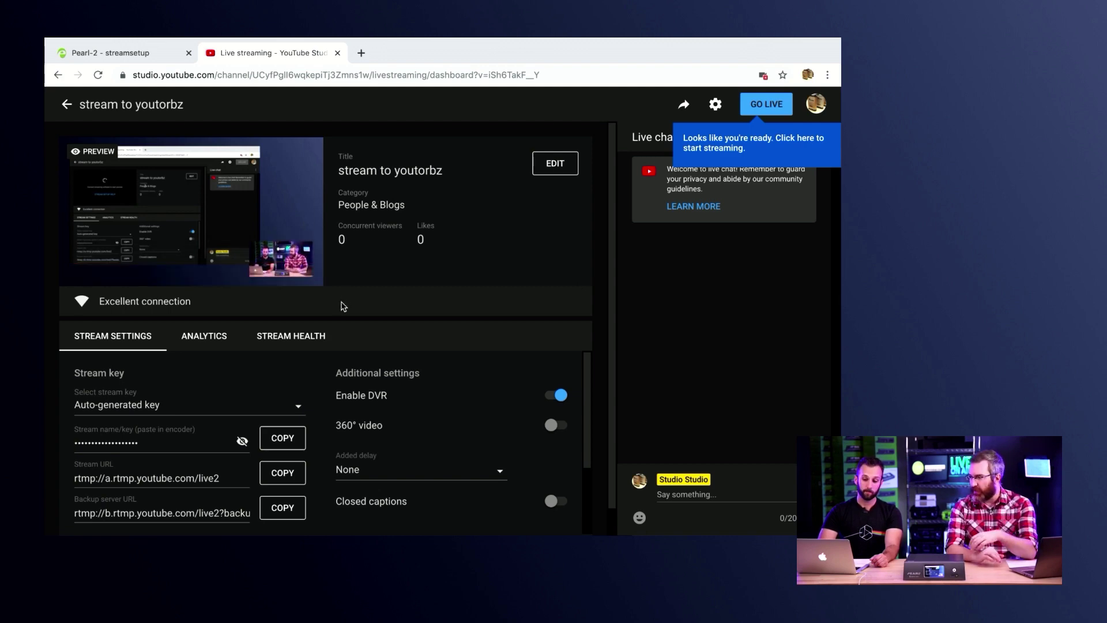
click(303, 338)
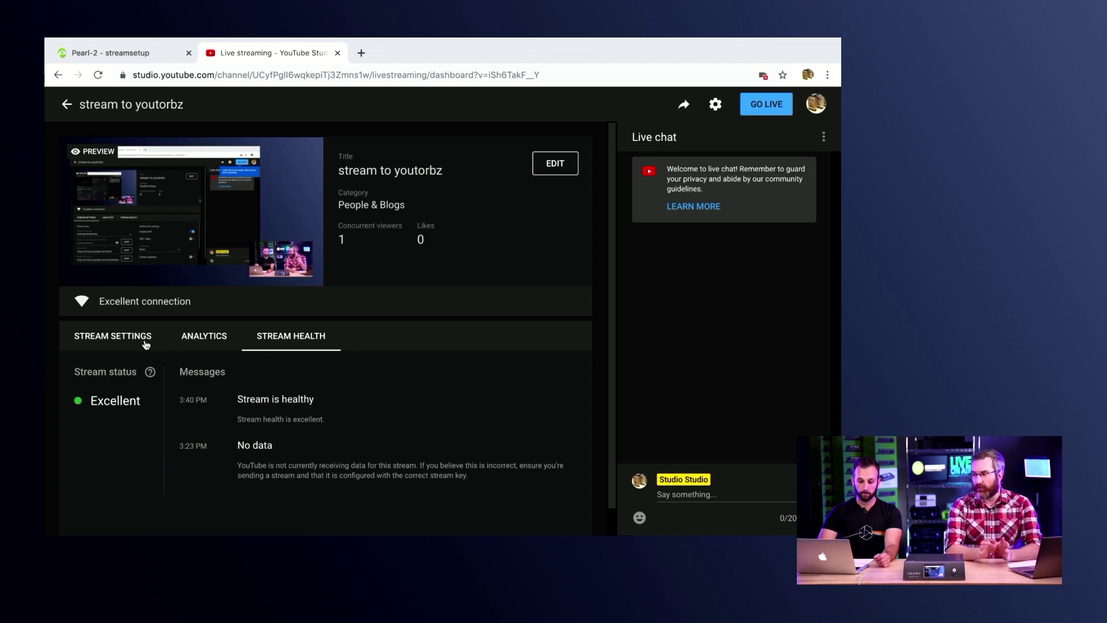
click(208, 339)
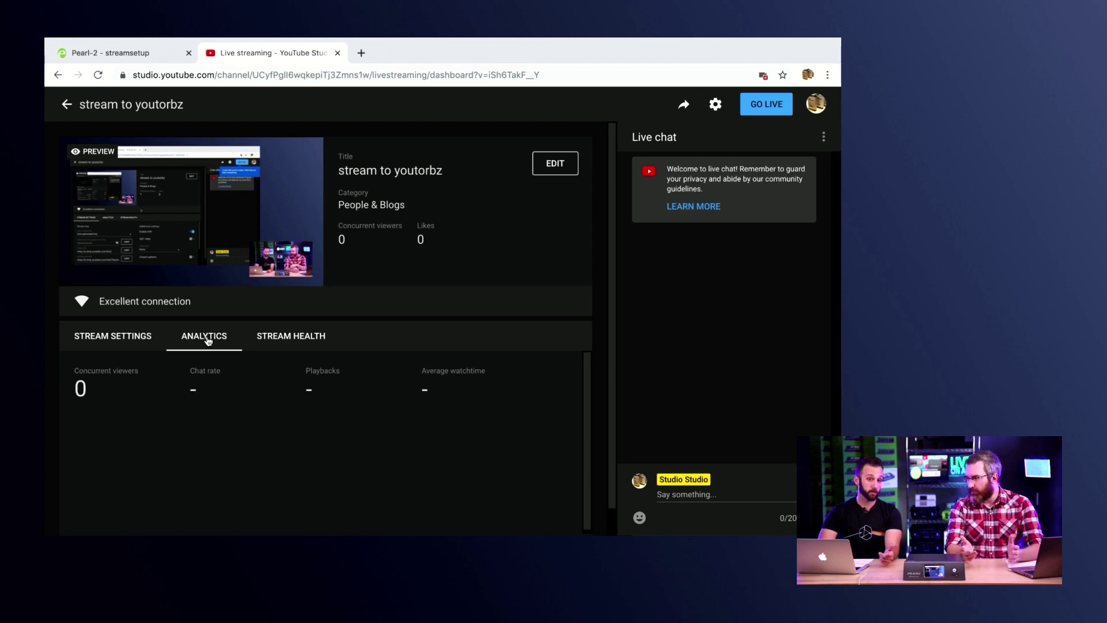
click(126, 336)
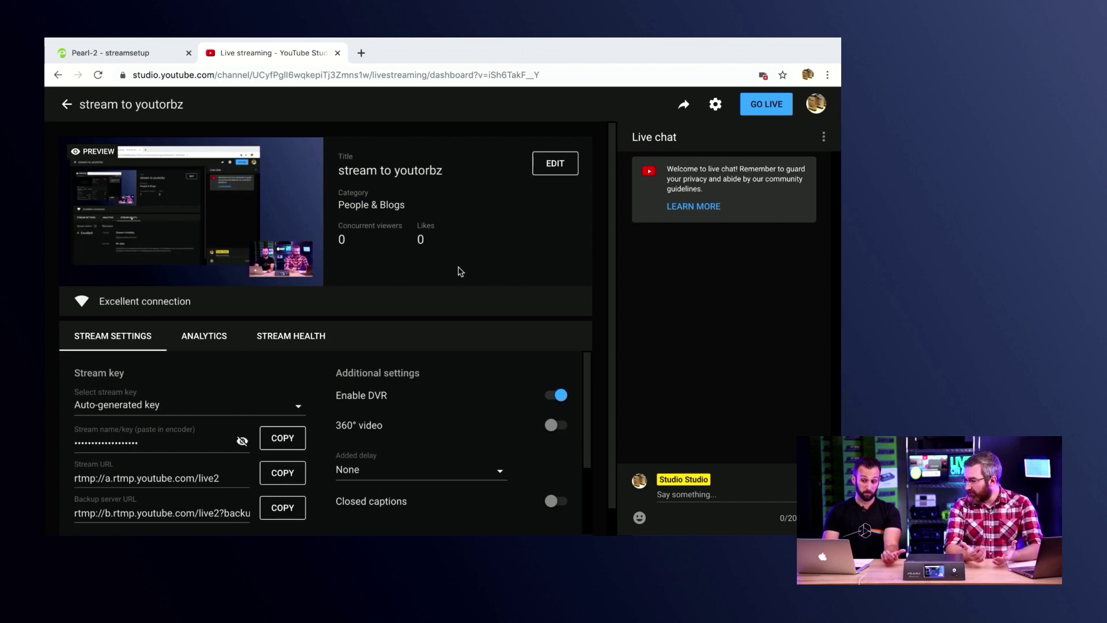
Start the live broadcast with GO LIVE while the connection stays Excellent.
click(757, 110)
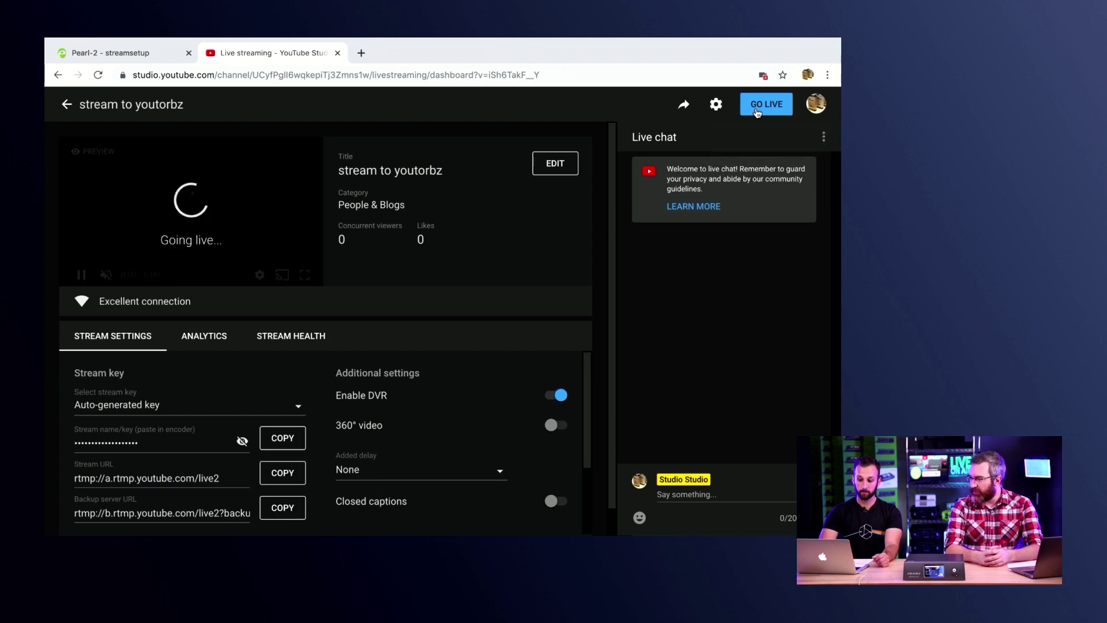